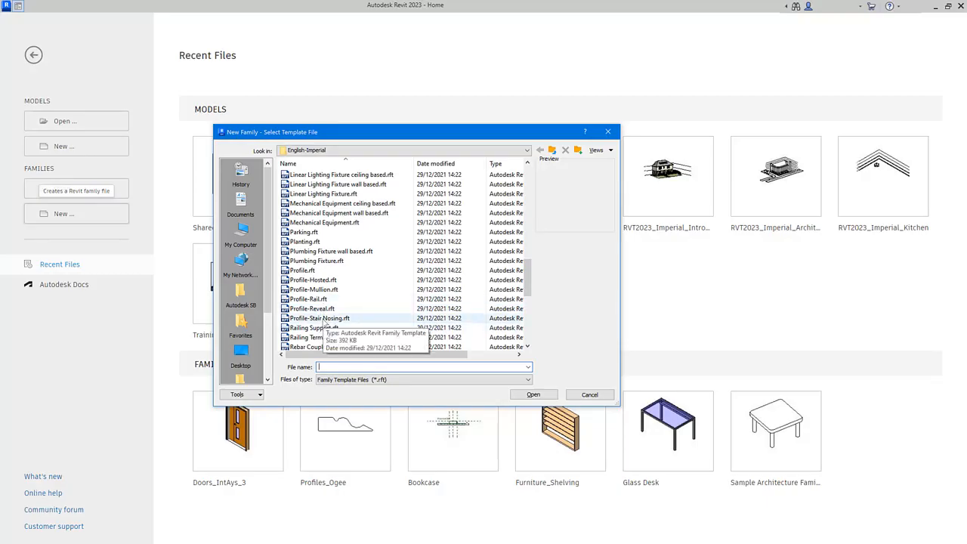
Create a new family from the Profile.rft template
{"action": "left_click", "coordinate": [307, 271]}
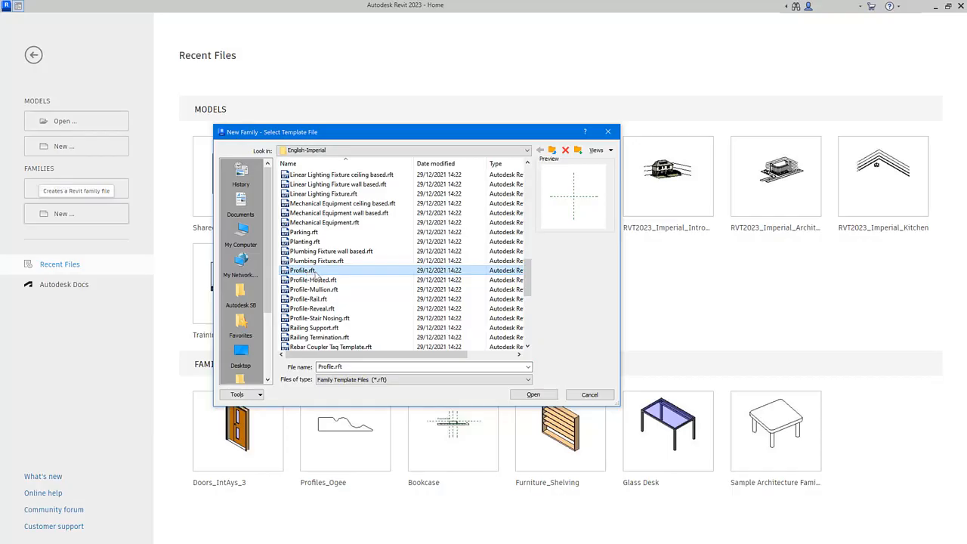
{"action": "left_click", "coordinate": [534, 395]}
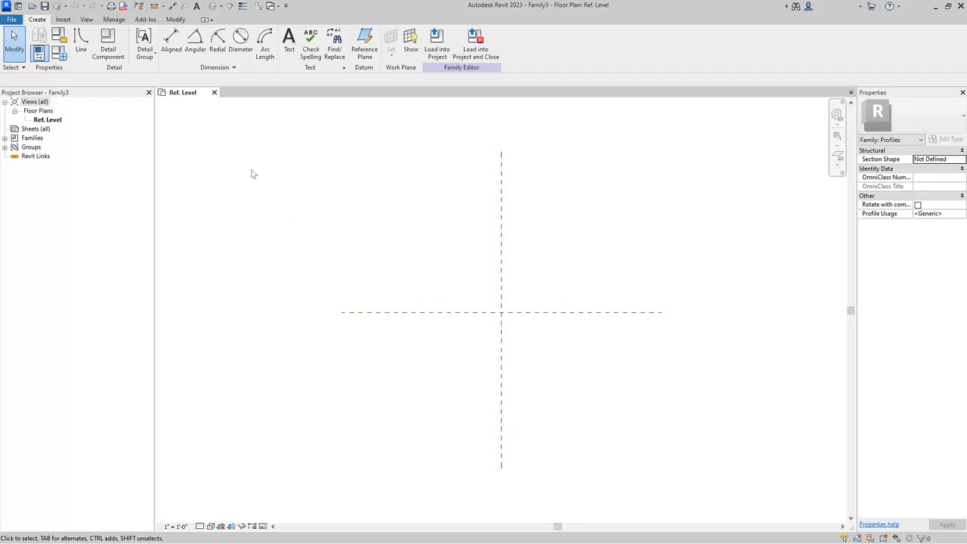
Draw profile lines from the origin: a 3/4" vertical edge, then a horizontal top edge about 1" long
{"action": "left_click", "coordinate": [81, 43]}
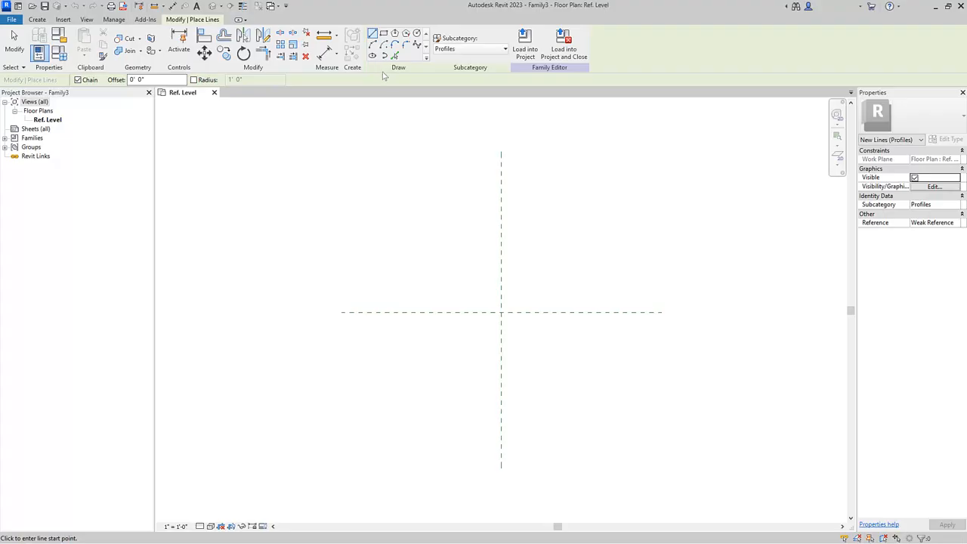
{"action": "left_click", "coordinate": [502, 312]}
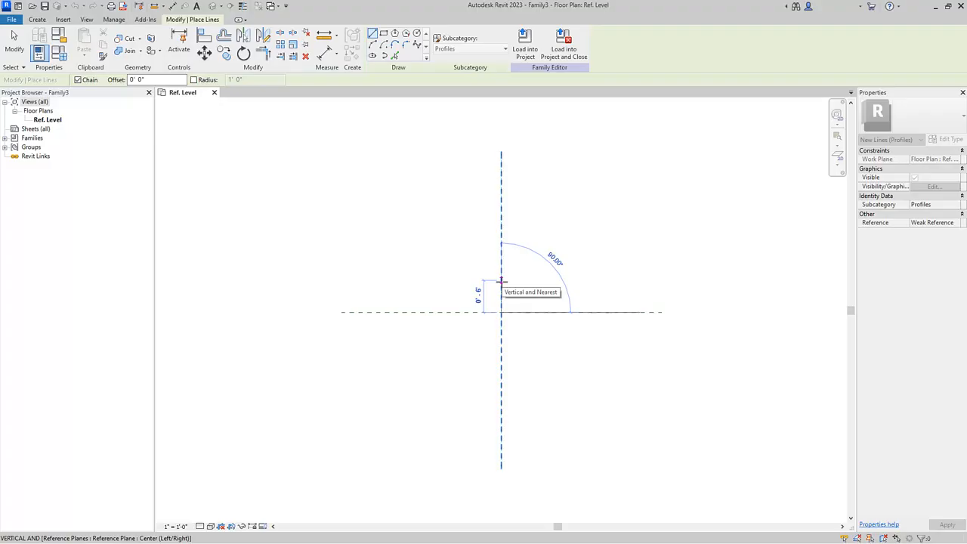
{"action": "type", "text": "3/4\""}
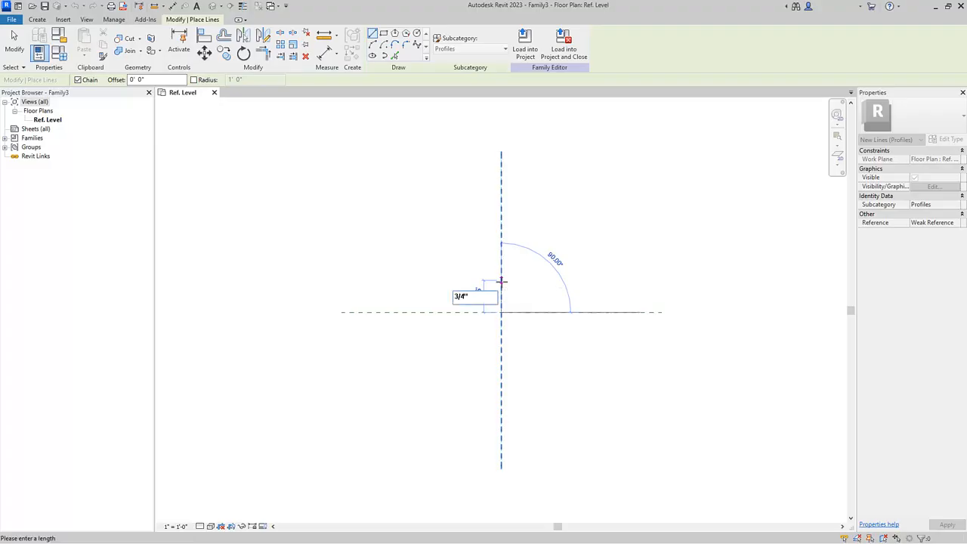
{"action": "key", "text": "Return"}
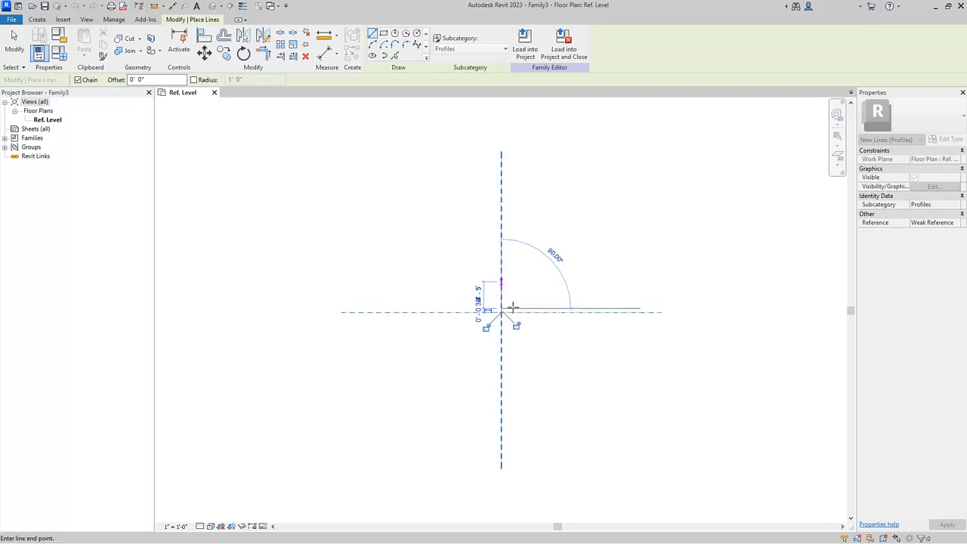
{"action": "scroll", "coordinate": [510, 317], "scroll_direction": "up", "scroll_amount": 2}
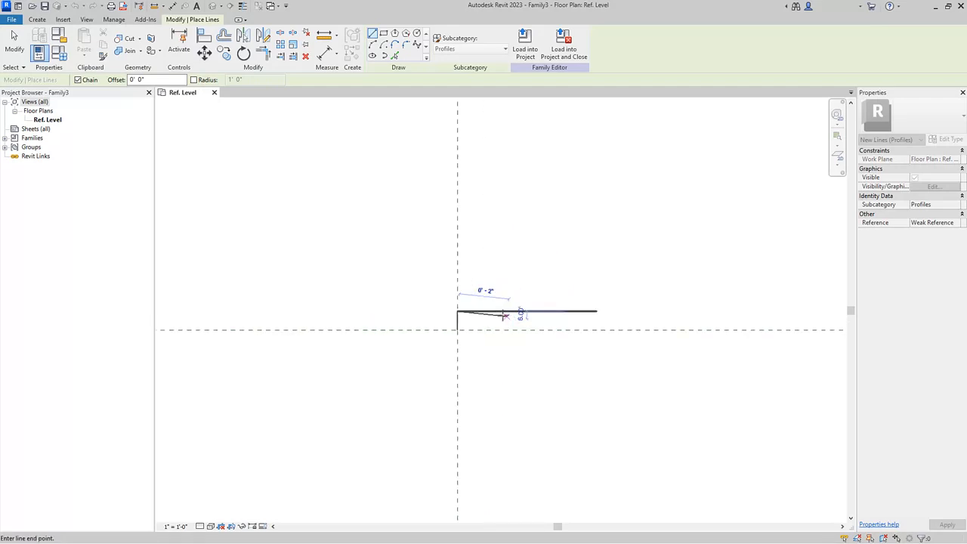
{"action": "scroll", "coordinate": [503, 315], "scroll_direction": "up", "scroll_amount": 3}
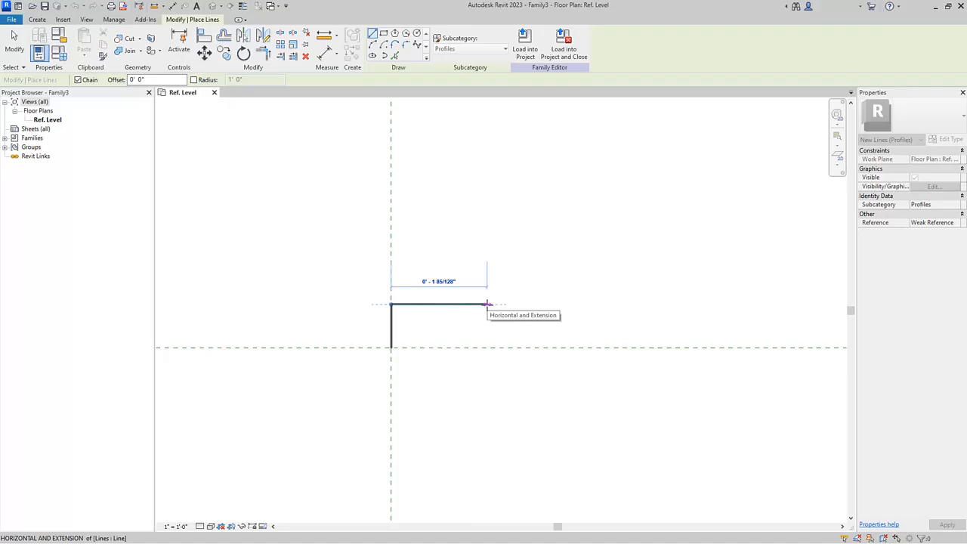
{"action": "left_click", "coordinate": [449, 304]}
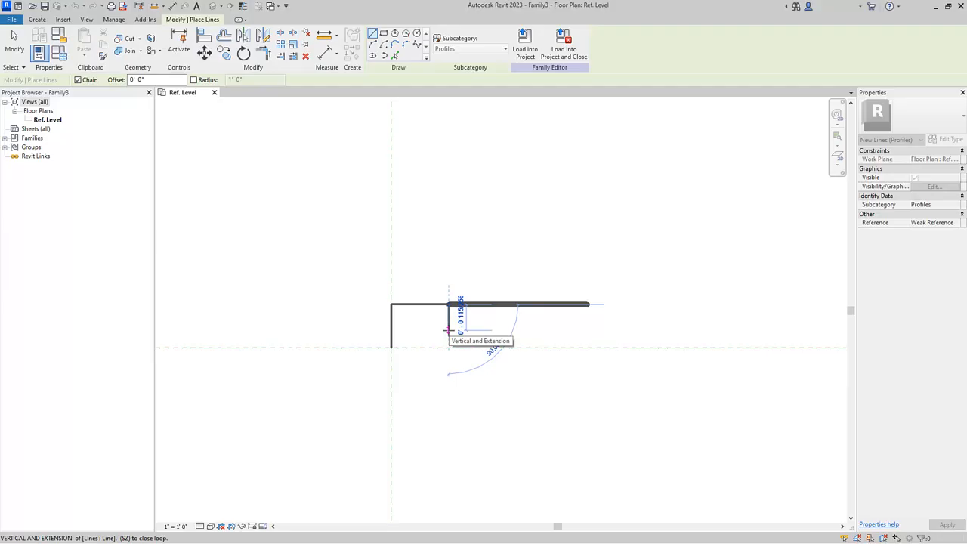
Continue the line chain into a notch going 1/8" down and 1/8" across
{"action": "type", "text": "1/8\""}
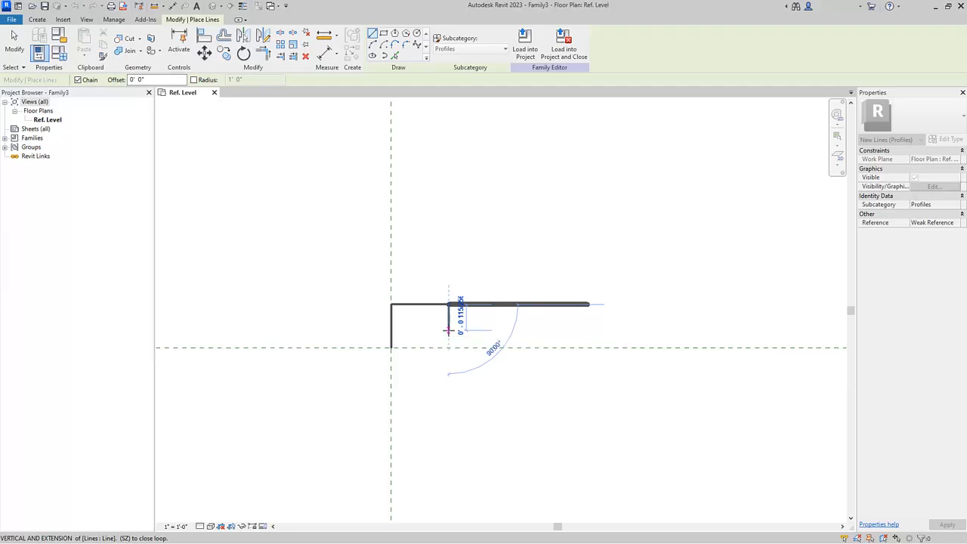
{"action": "key", "text": "Return"}
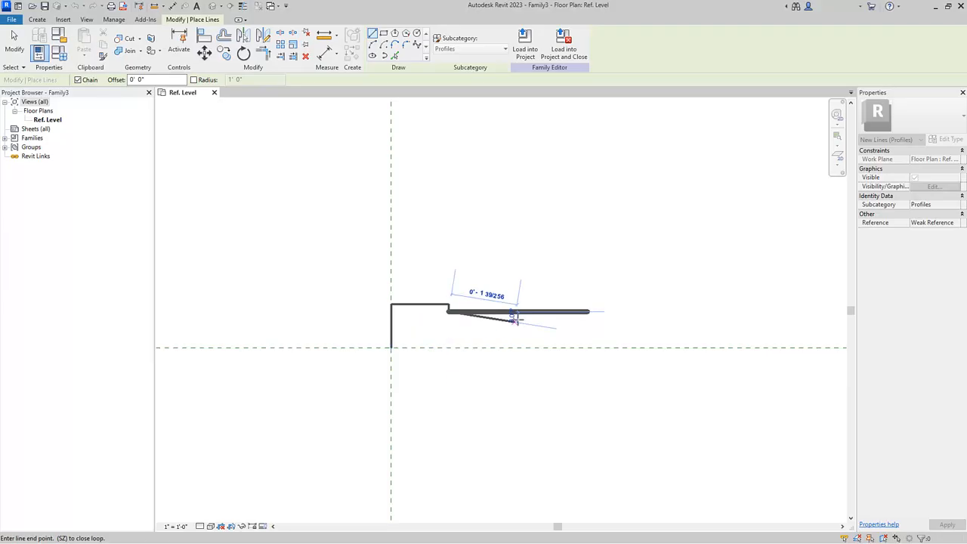
{"action": "type", "text": "1/8\""}
{"action": "key", "text": "Return"}
Close the notch back up to the top edge and extend the top edge about 1" further, then end the chain
{"action": "scroll", "coordinate": [459, 321], "scroll_direction": "up", "scroll_amount": 5}
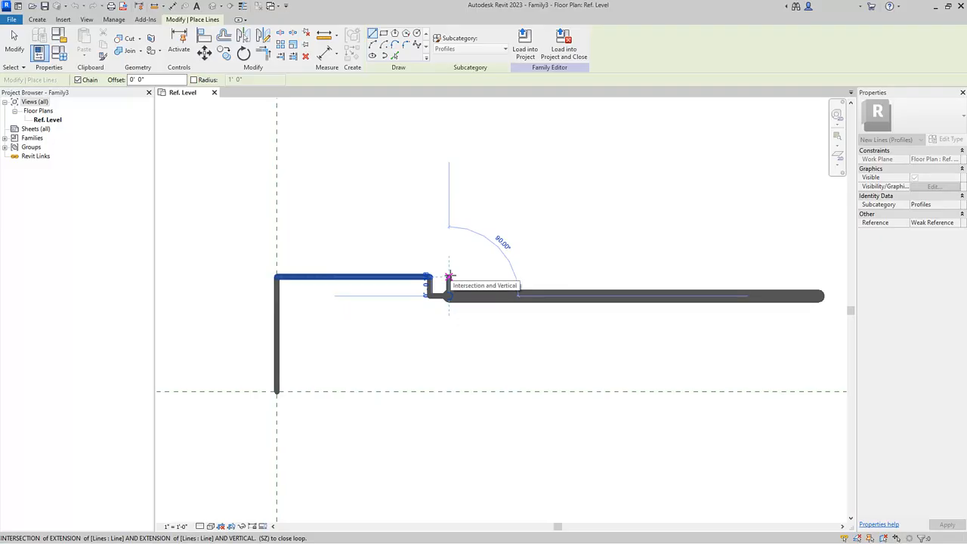
{"action": "left_click", "coordinate": [450, 277]}
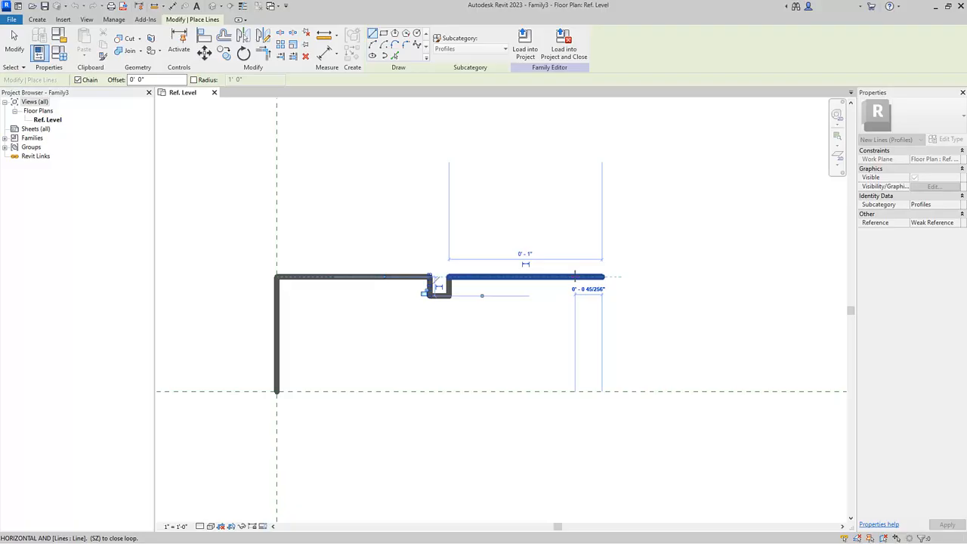
{"action": "left_click", "coordinate": [604, 278]}
{"action": "key", "text": "Escape"}
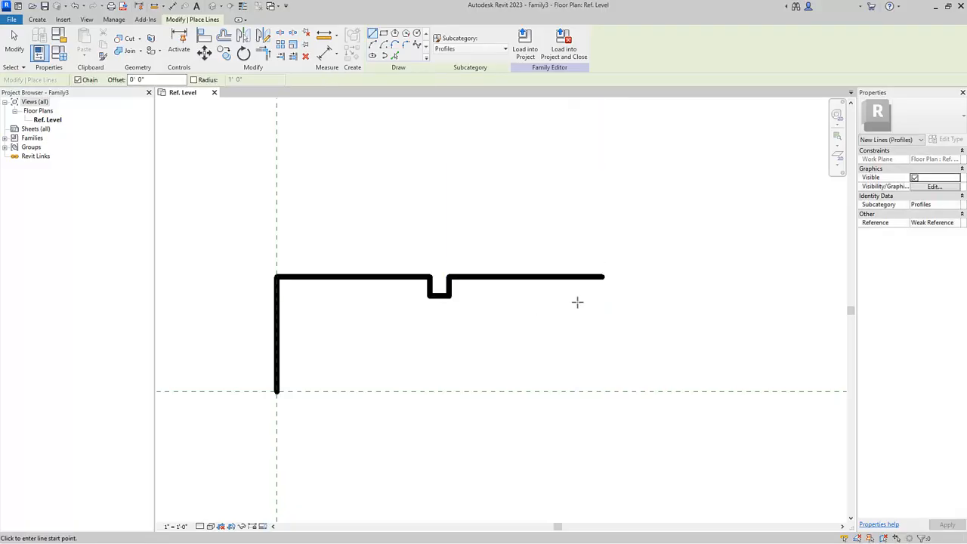
Draw the profile's bottom edge 6" long from the origin along the horizontal reference plane
{"action": "left_click", "coordinate": [276, 391]}
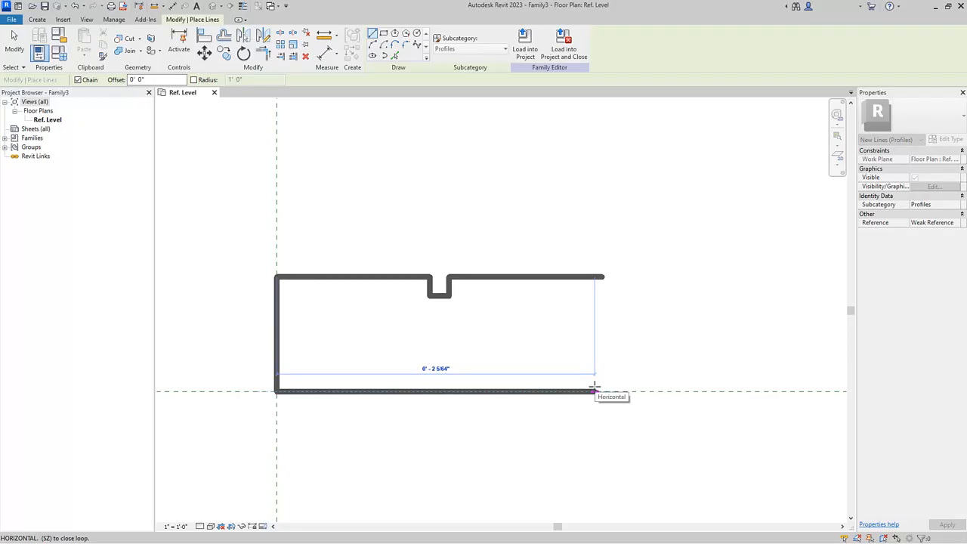
{"action": "type", "text": "6"}
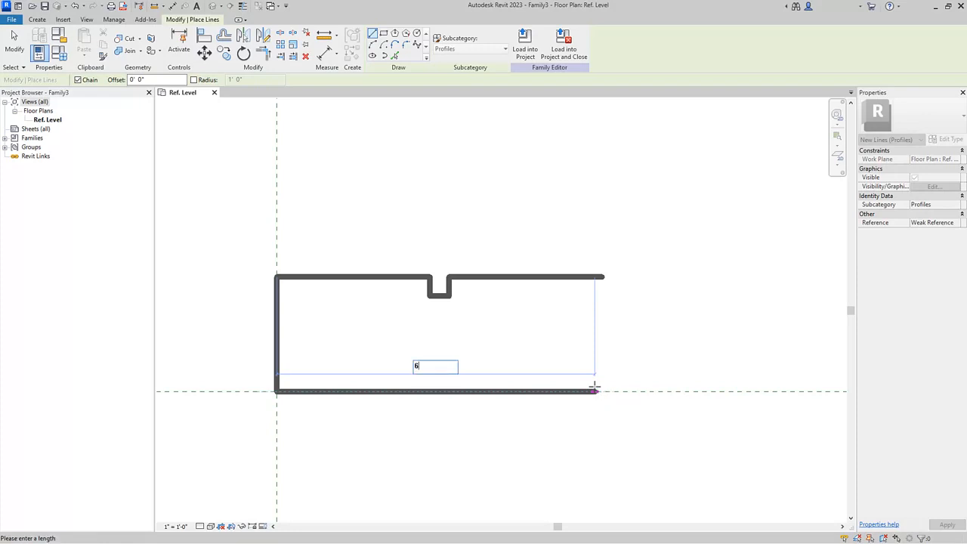
{"action": "key", "text": "Return"}
Draw a short vertical right edge and a sloped line back to the end of the top edge, closing the profile
{"action": "scroll", "coordinate": [549, 380], "scroll_direction": "down", "scroll_amount": 3}
{"action": "middle_click_drag", "start_coordinate": [609, 371], "coordinate": [484, 377]}
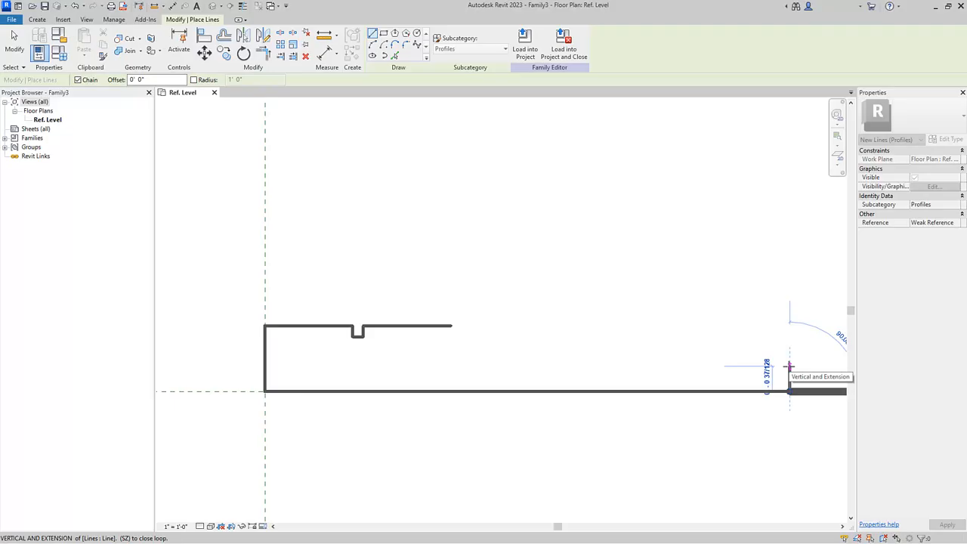
{"action": "left_click", "coordinate": [790, 359]}
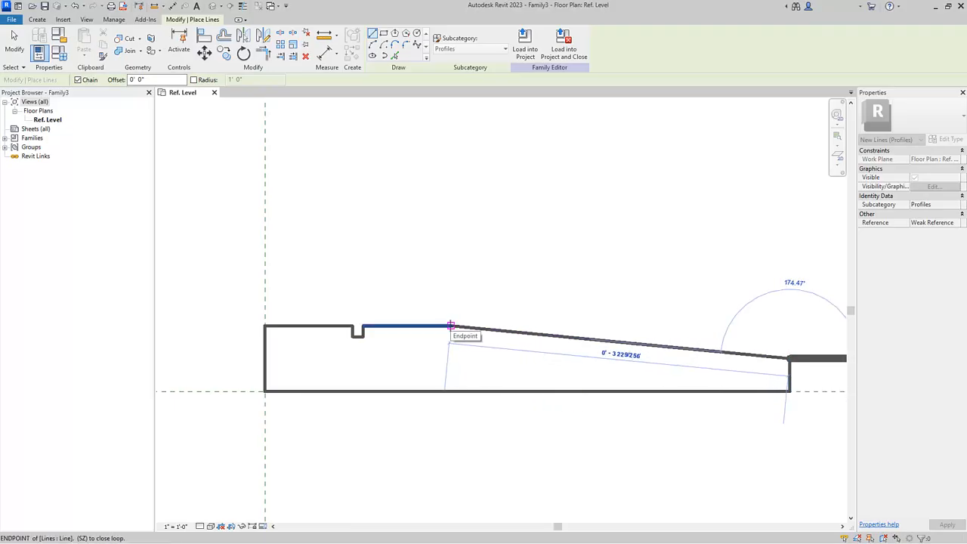
{"action": "left_click", "coordinate": [450, 326]}
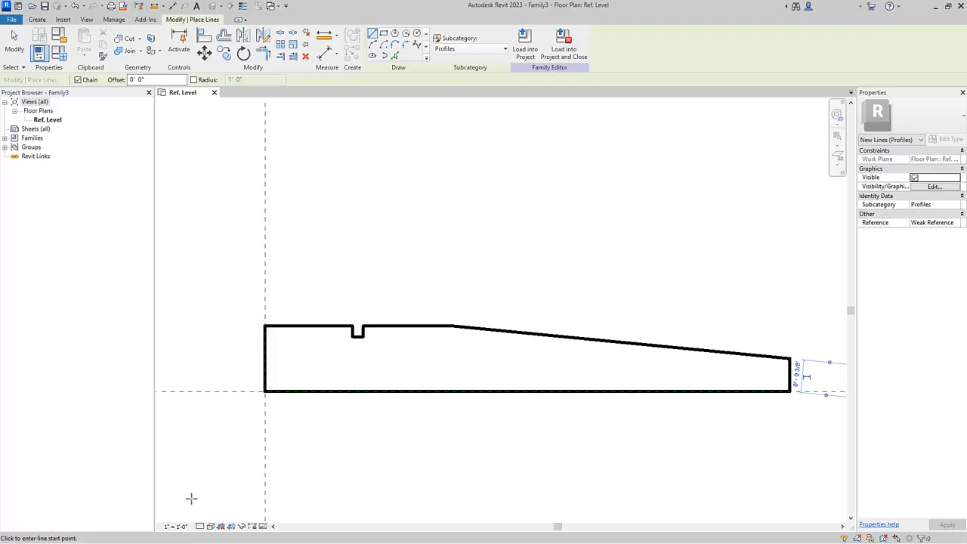
Set the view scale to 12" = 1'-0"
{"action": "left_click", "coordinate": [179, 527]}
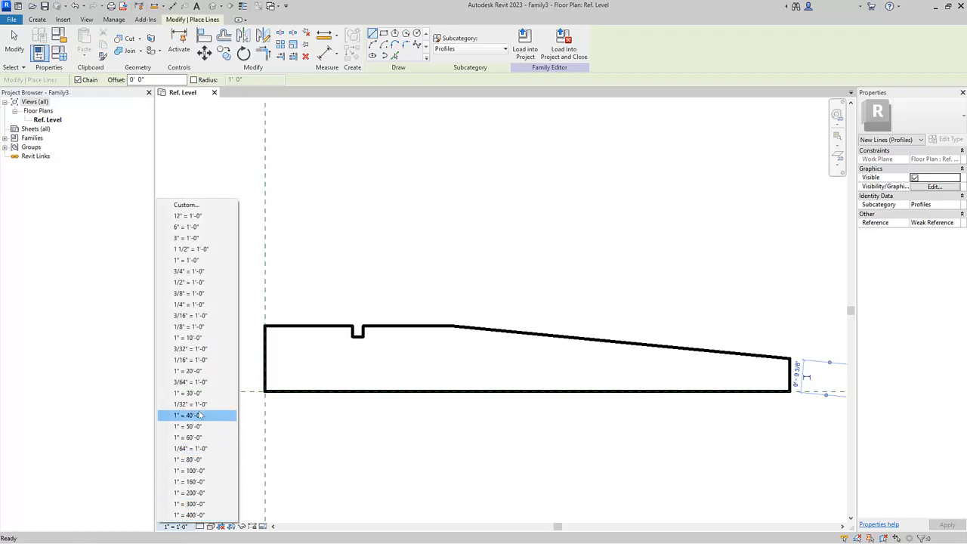
{"action": "left_click", "coordinate": [204, 219]}
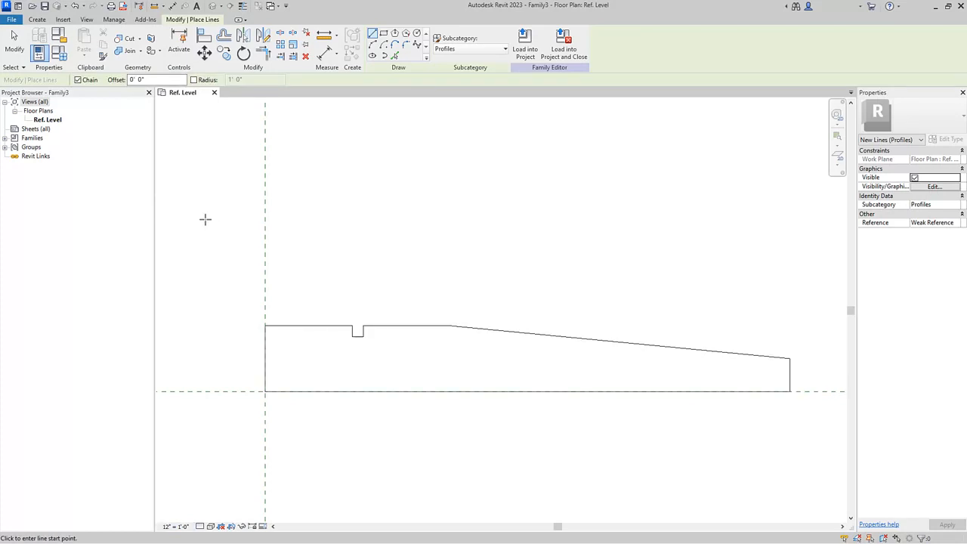
Add an aligned dimension for the height of the profile's left edge
{"action": "left_click", "coordinate": [172, 6]}
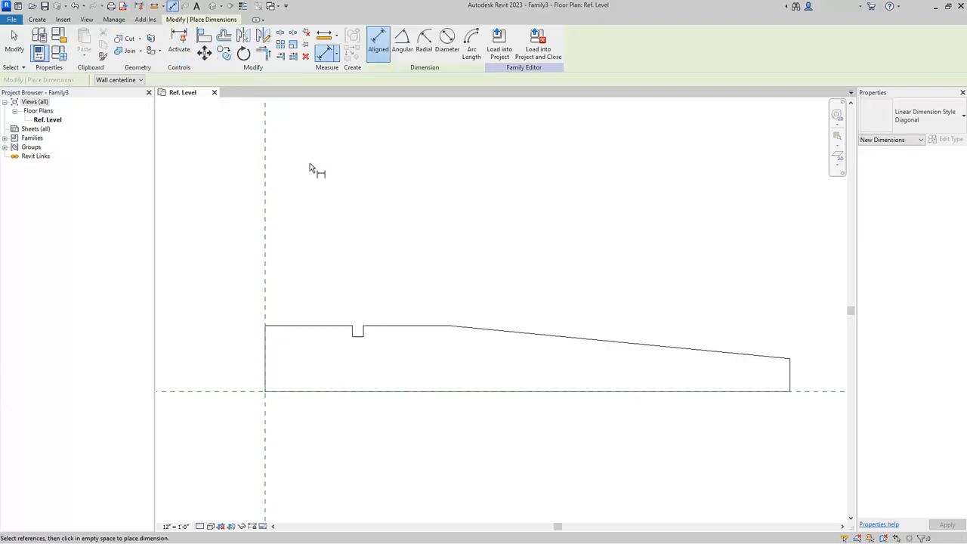
{"action": "left_click", "coordinate": [237, 392]}
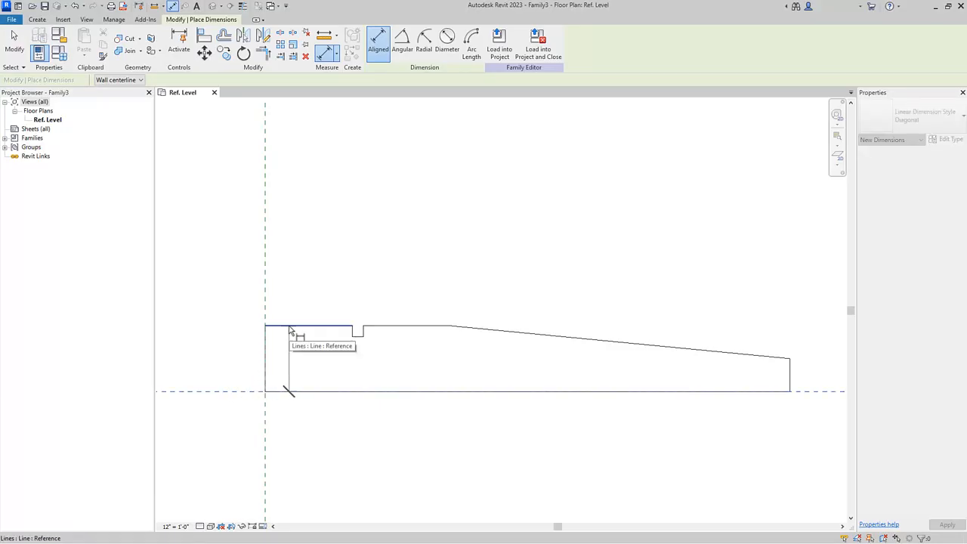
{"action": "left_click", "coordinate": [289, 331]}
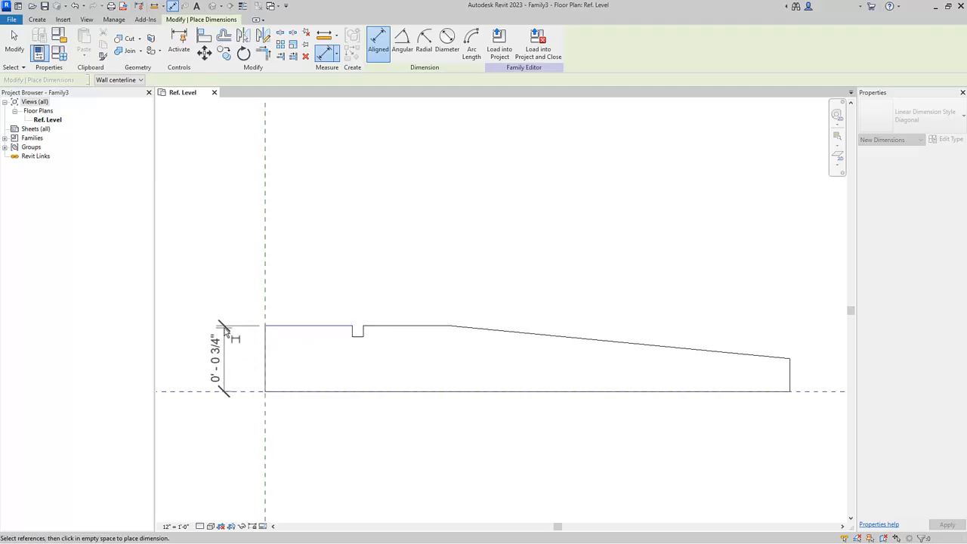
{"action": "left_click", "coordinate": [224, 331]}
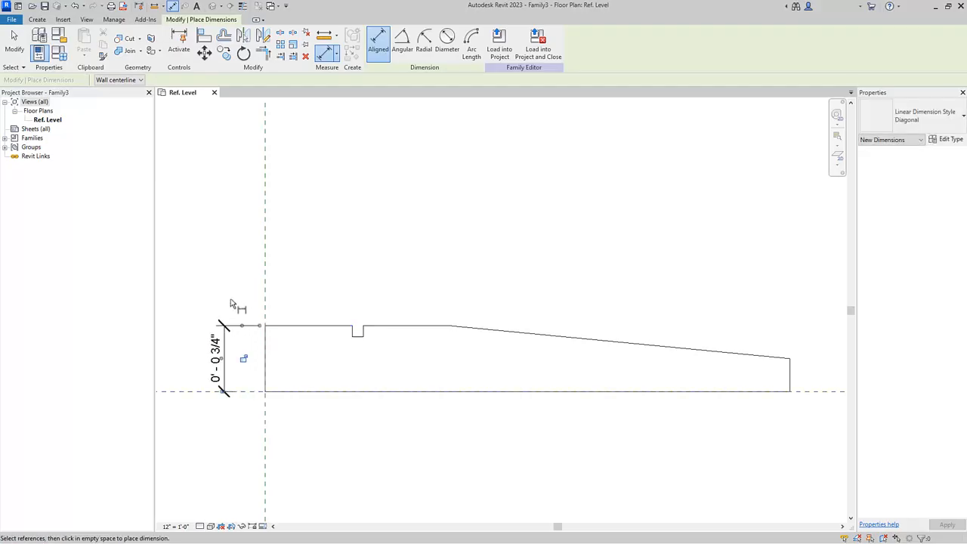
Dimension the distance from the vertical reference plane to the notch's left side
{"action": "left_click", "coordinate": [270, 310]}
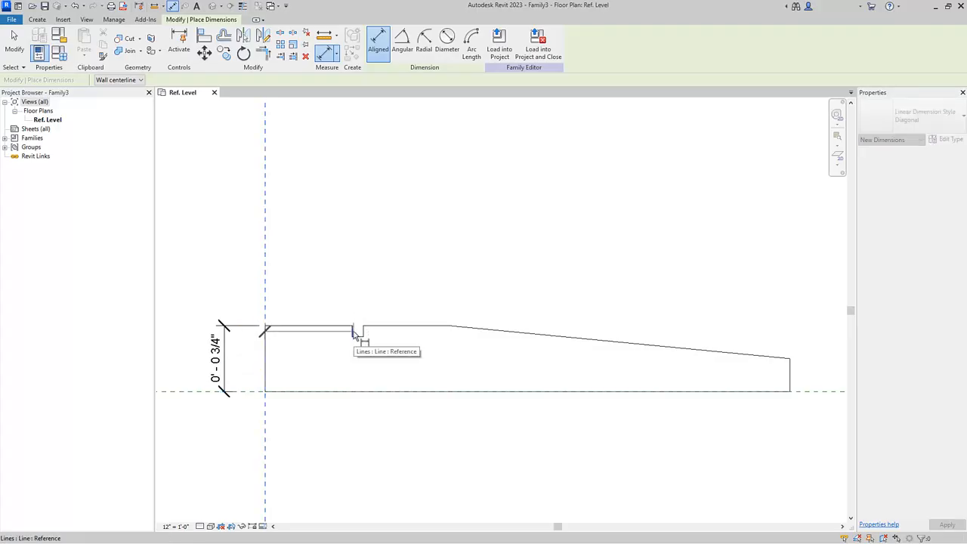
{"action": "left_click", "coordinate": [353, 333]}
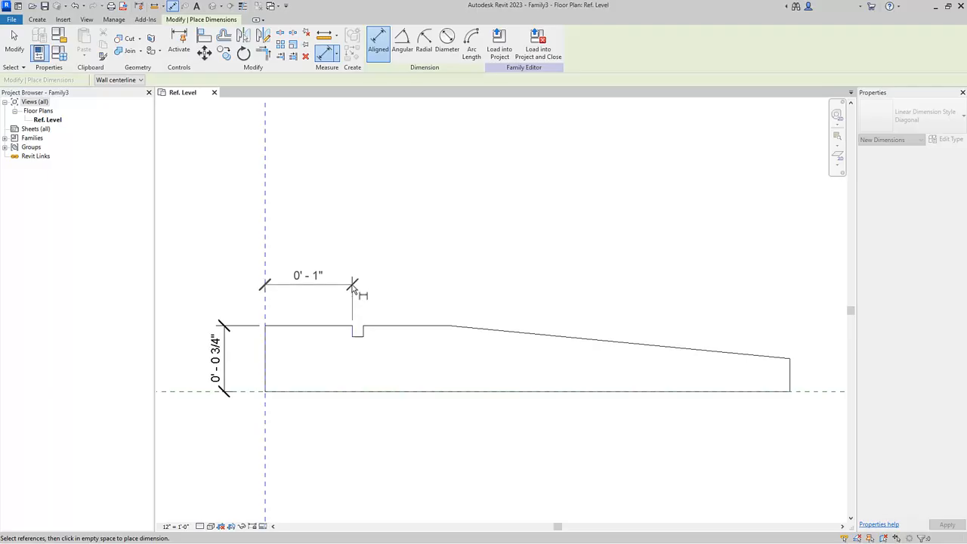
{"action": "left_click", "coordinate": [349, 242]}
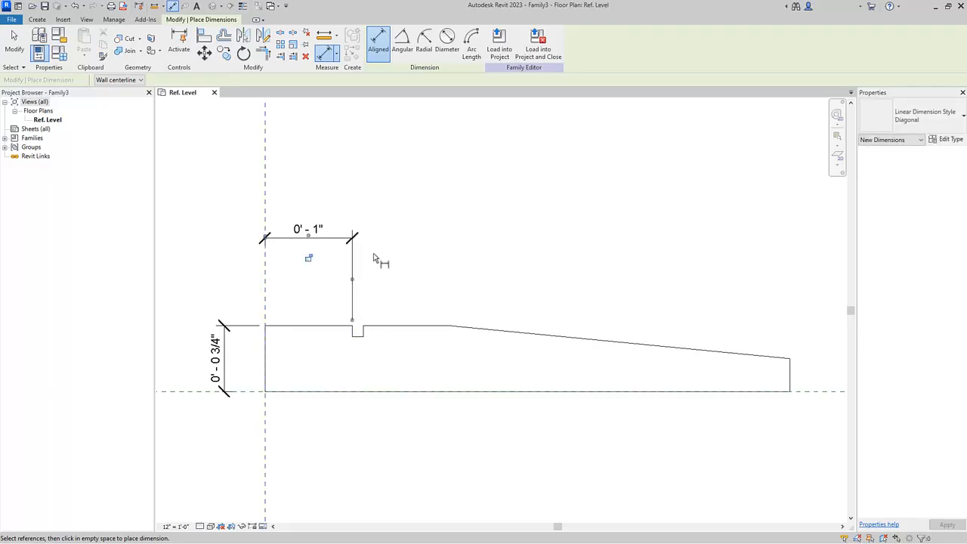
Dimension the depth of the notch
{"action": "scroll", "coordinate": [362, 323], "scroll_direction": "up", "scroll_amount": 2}
{"action": "scroll", "coordinate": [360, 322], "scroll_direction": "up", "scroll_amount": 1}
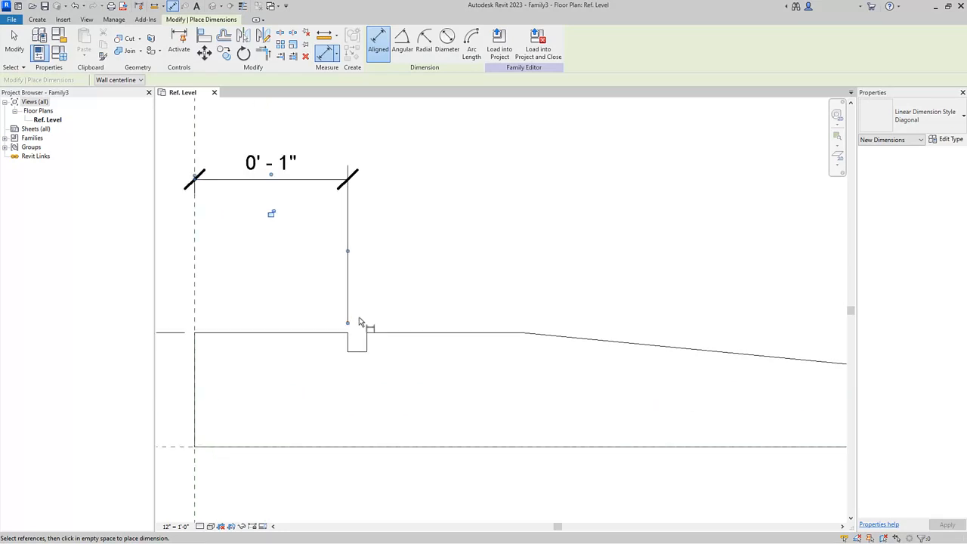
{"action": "left_click", "coordinate": [331, 337]}
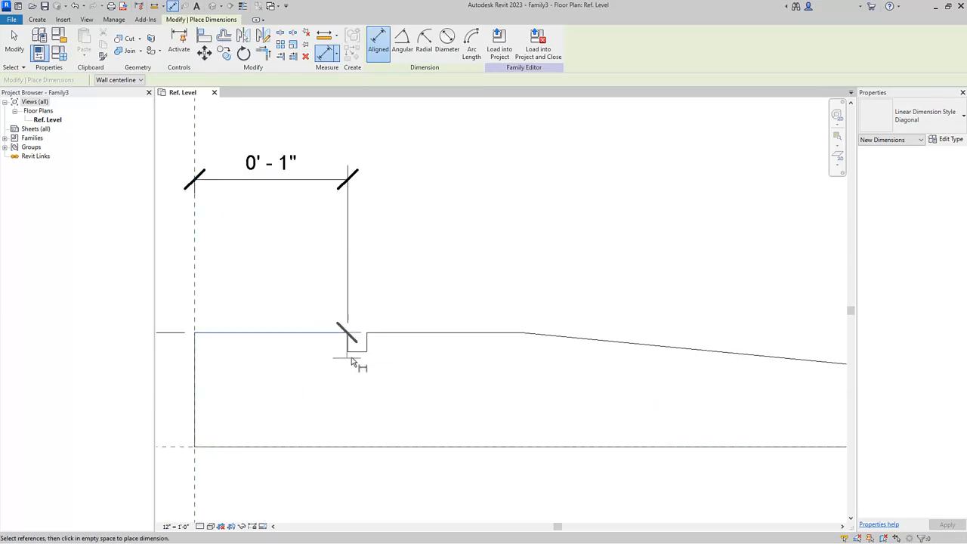
{"action": "left_click", "coordinate": [306, 380]}
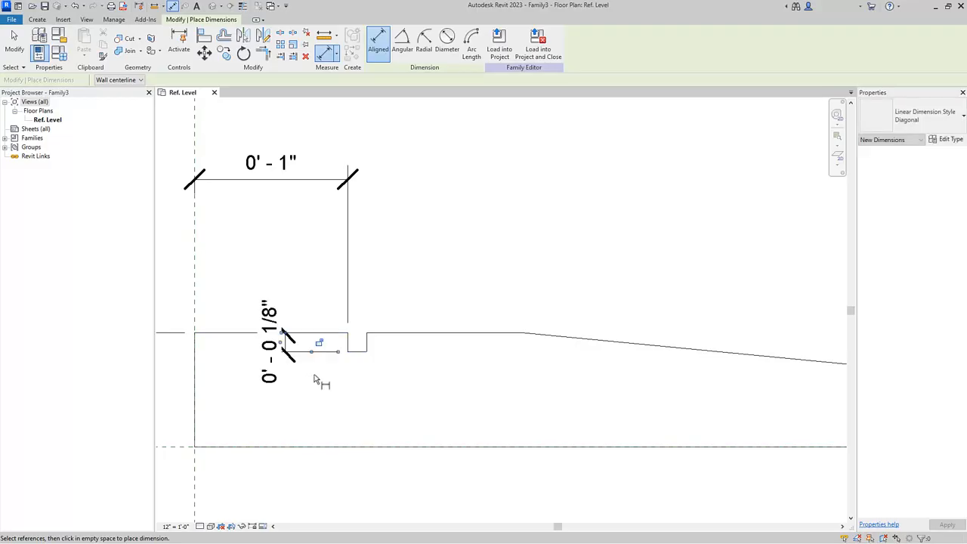
{"action": "left_click", "coordinate": [348, 344]}
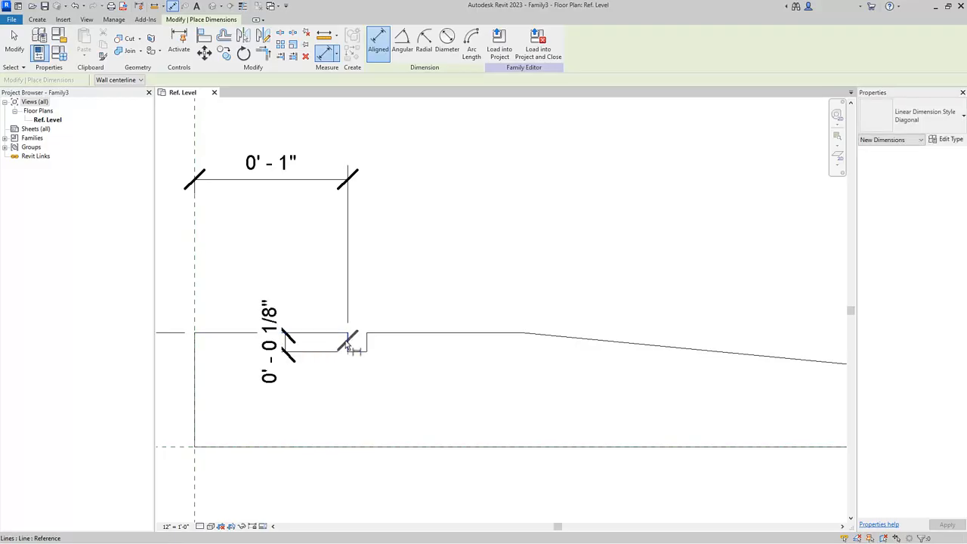
Dimension the width of the notch
{"action": "left_click", "coordinate": [366, 343]}
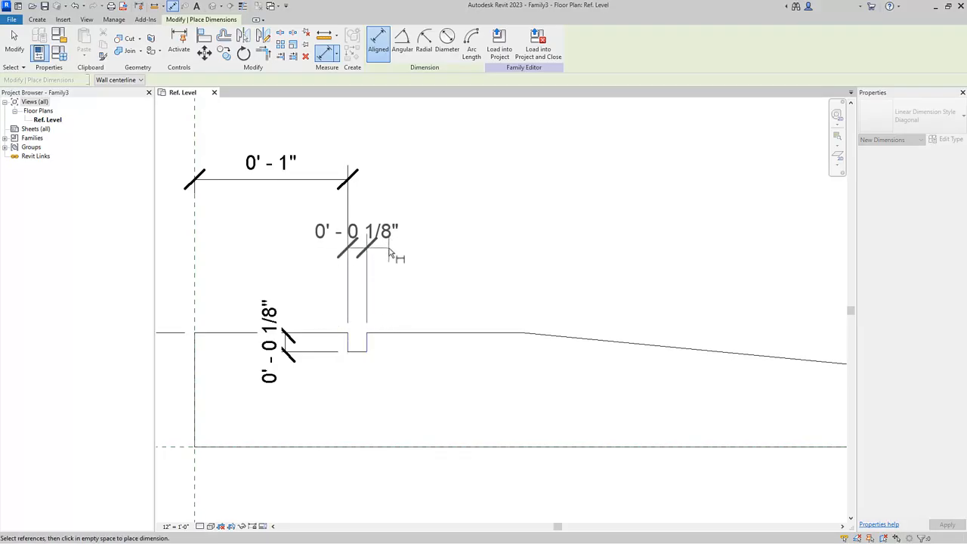
{"action": "left_click", "coordinate": [391, 254]}
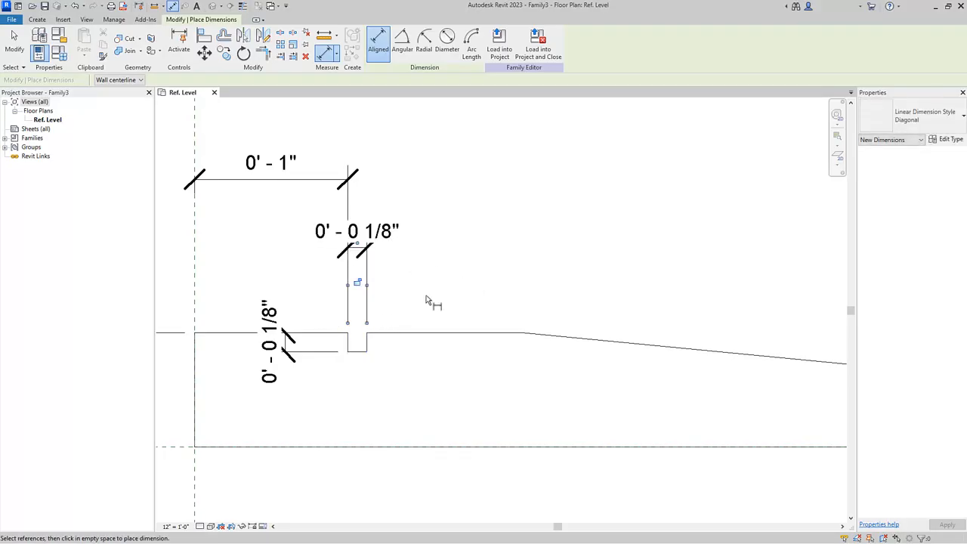
Dimension the flat top segment between the notch's right side and the start of the slope
{"action": "left_click", "coordinate": [369, 344]}
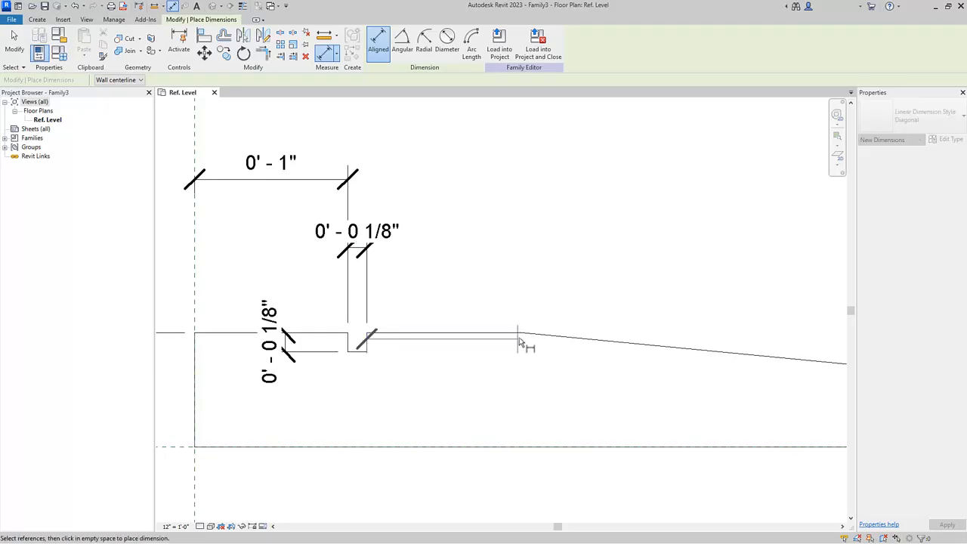
{"action": "left_click", "coordinate": [520, 338]}
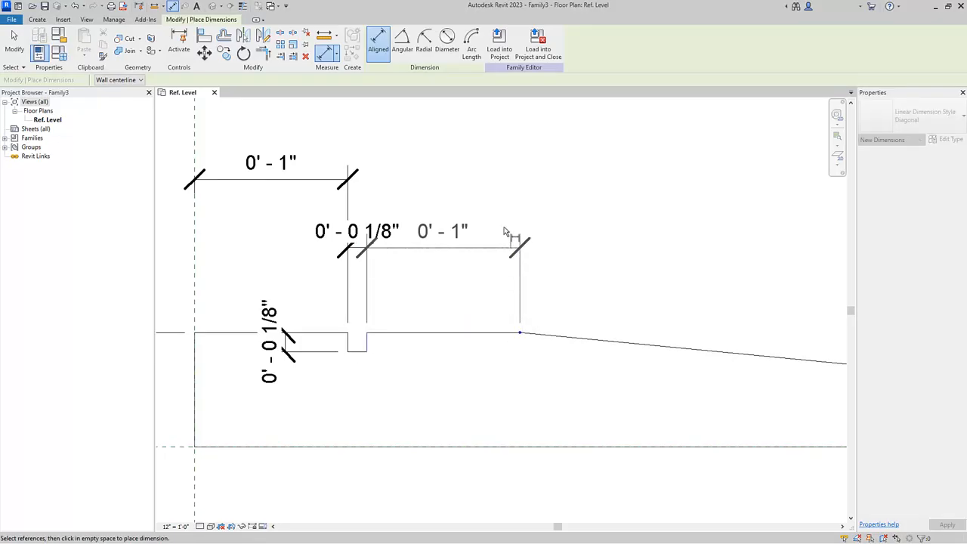
{"action": "left_click", "coordinate": [499, 182]}
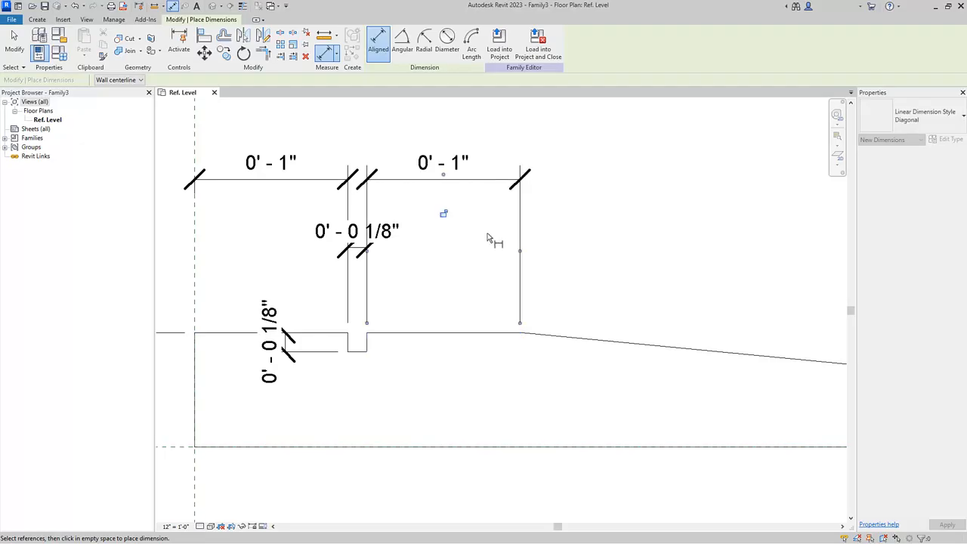
Dimension the overall width of the profile from its left edge to its right end
{"action": "scroll", "coordinate": [462, 254], "scroll_direction": "down", "scroll_amount": 4}
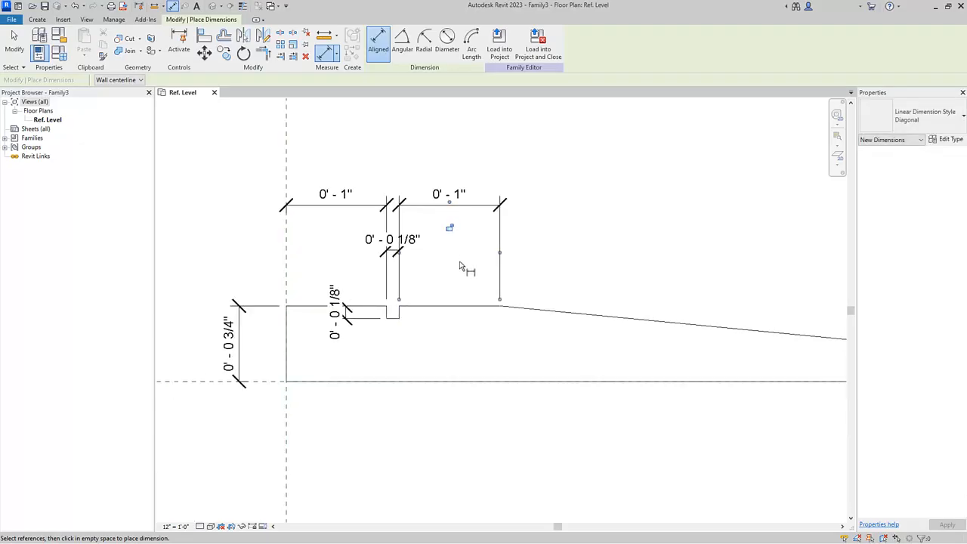
{"action": "left_click", "coordinate": [272, 369]}
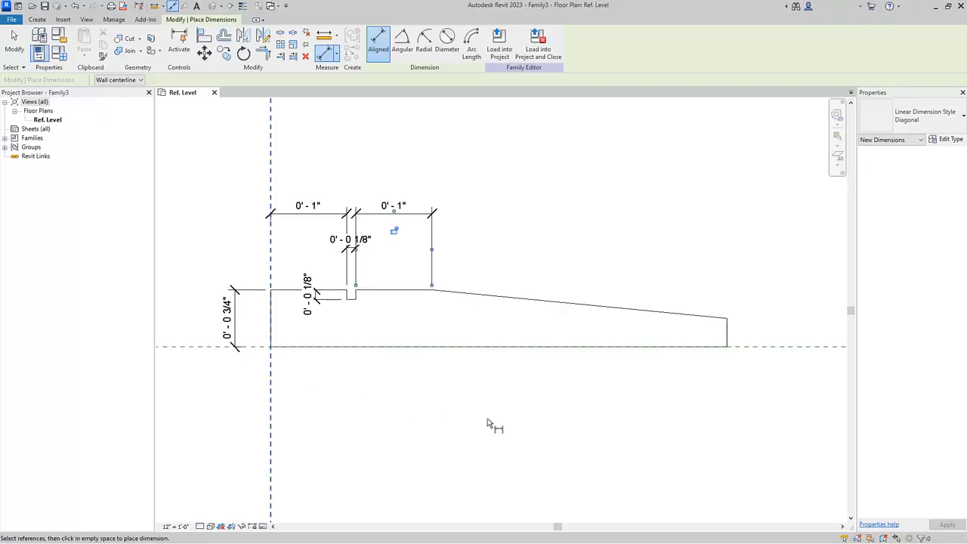
{"action": "left_click", "coordinate": [729, 340]}
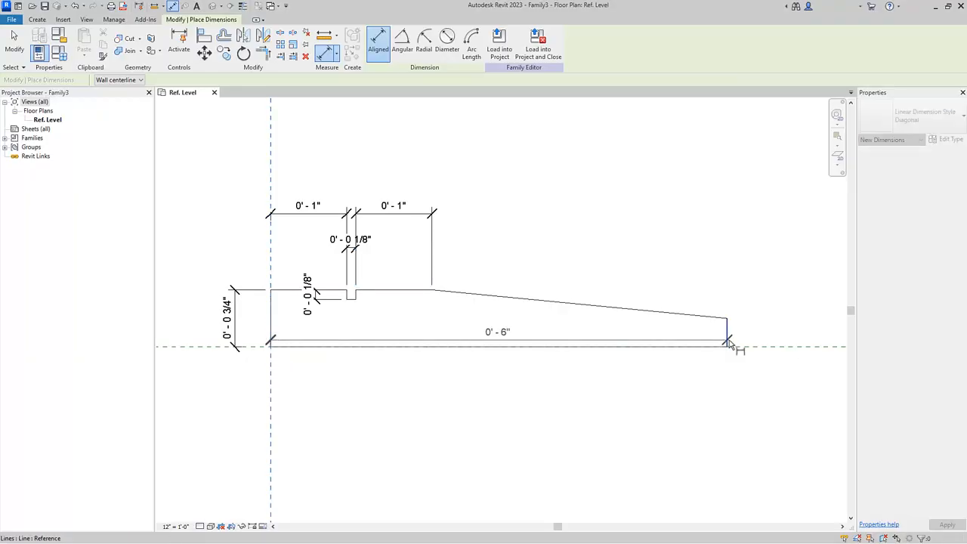
{"action": "left_click", "coordinate": [704, 390]}
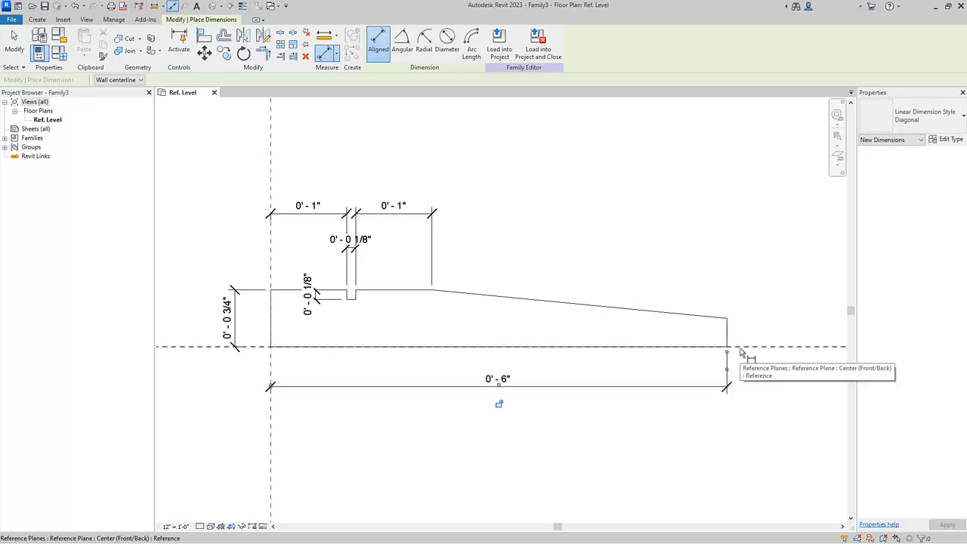
Dimension the height of the profile's right end from the horizontal reference plane, then leave the dimension tool
{"action": "left_click", "coordinate": [737, 349]}
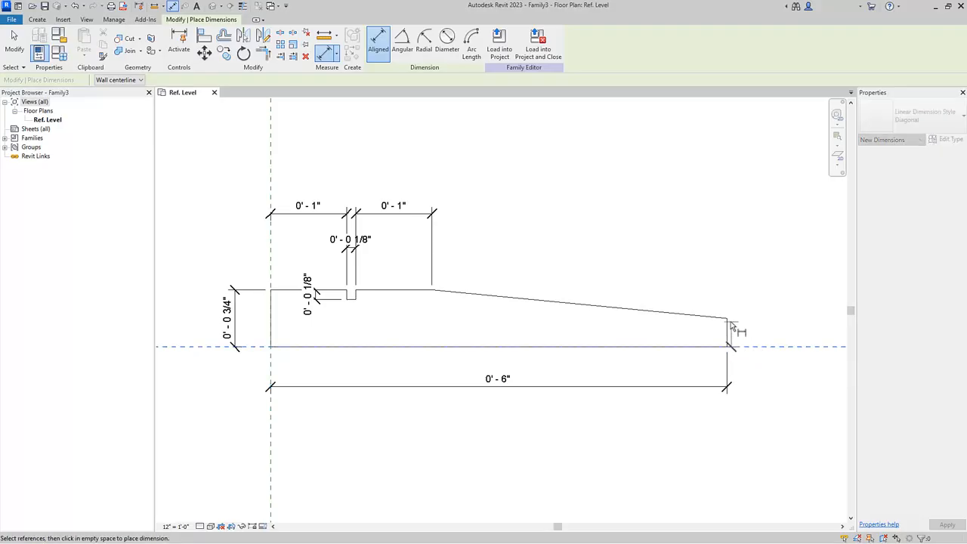
{"action": "left_click", "coordinate": [728, 320]}
{"action": "left_click", "coordinate": [773, 322]}
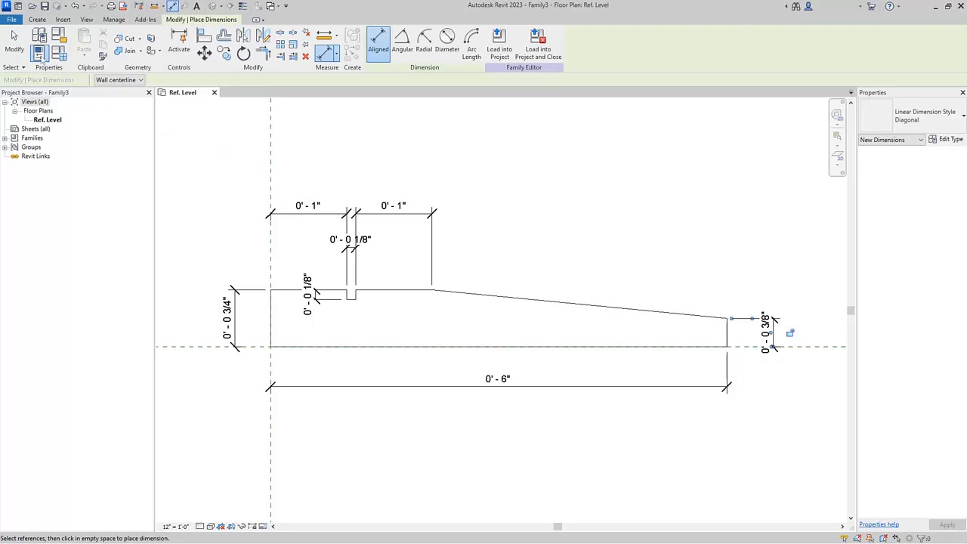
{"action": "left_click", "coordinate": [13, 37]}
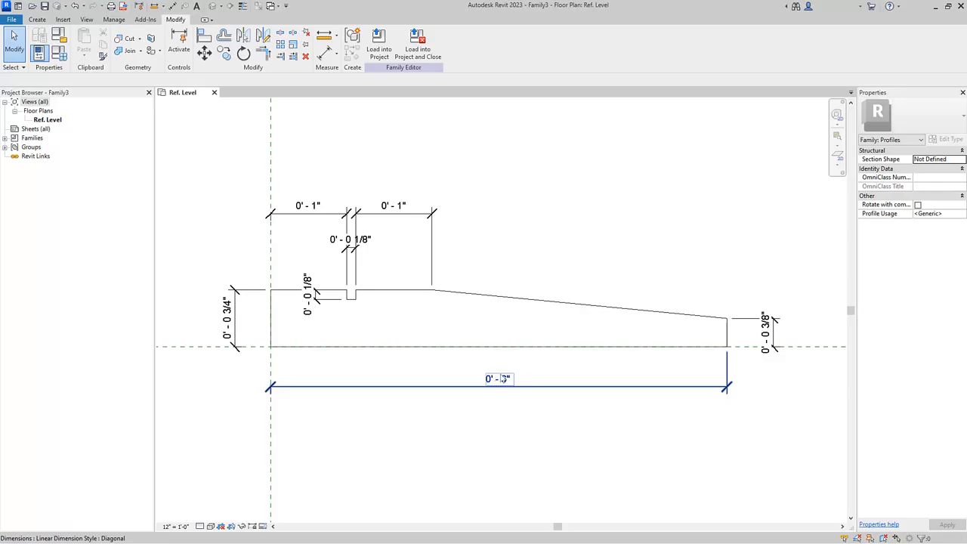
Label the overall width dimension with a new family parameter named Profile Width
{"action": "left_click", "coordinate": [503, 378]}
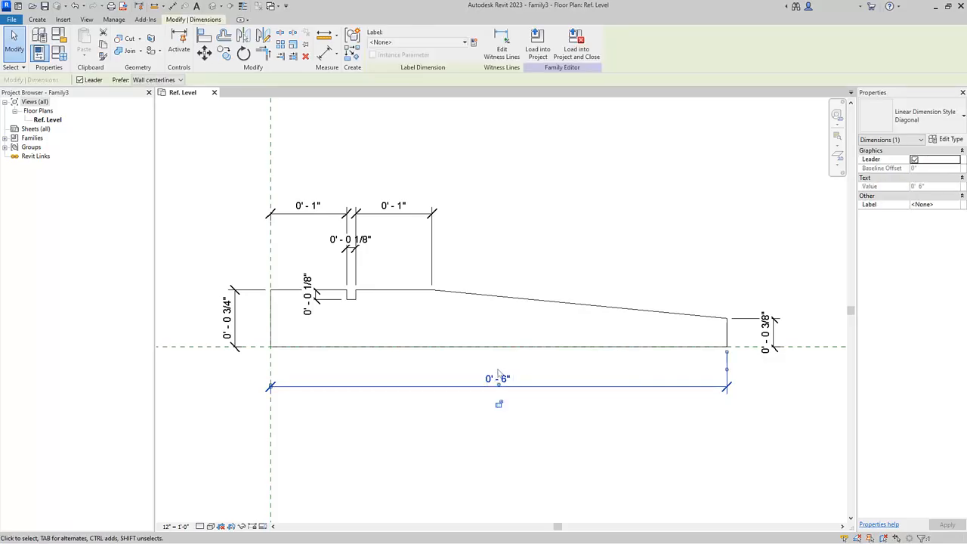
{"action": "left_click", "coordinate": [474, 42]}
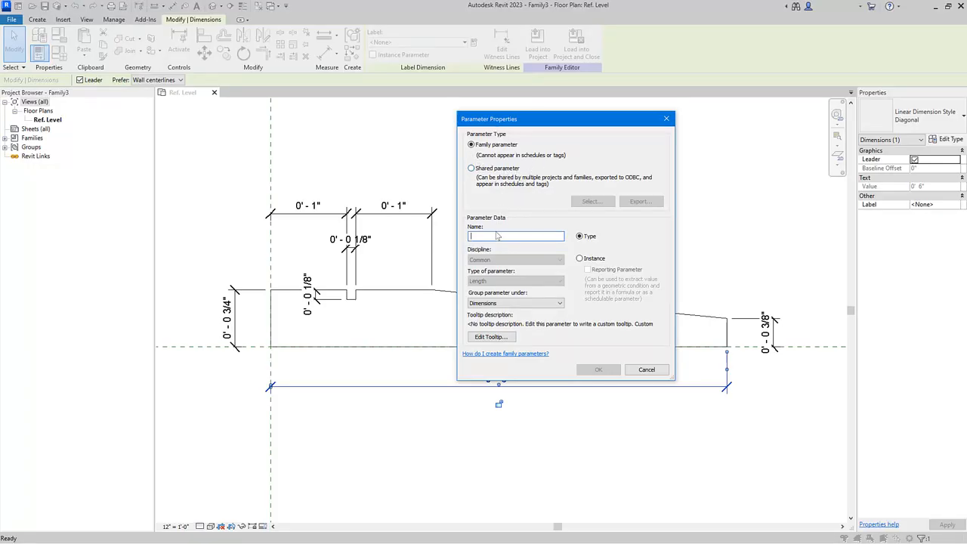
{"action": "type", "text": "Profile Width"}
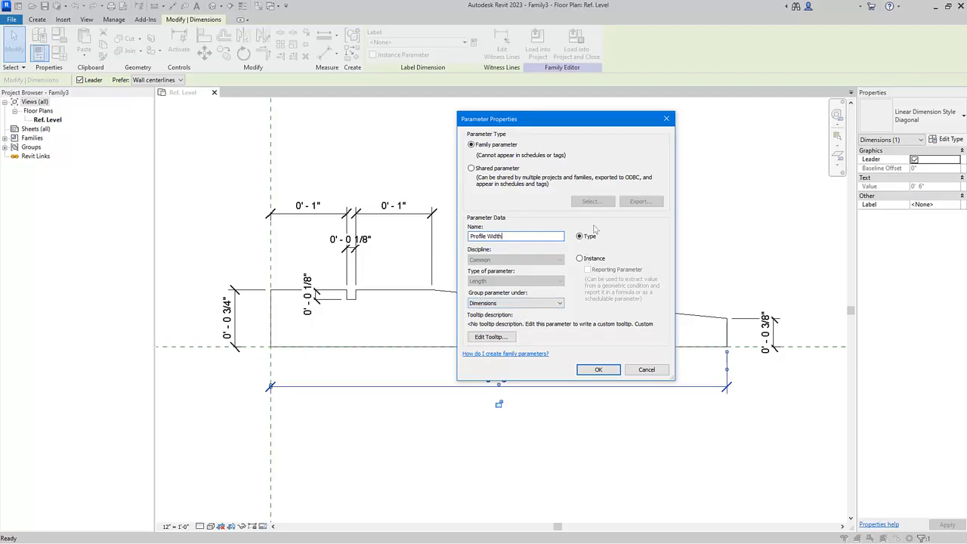
{"action": "left_click", "coordinate": [597, 370]}
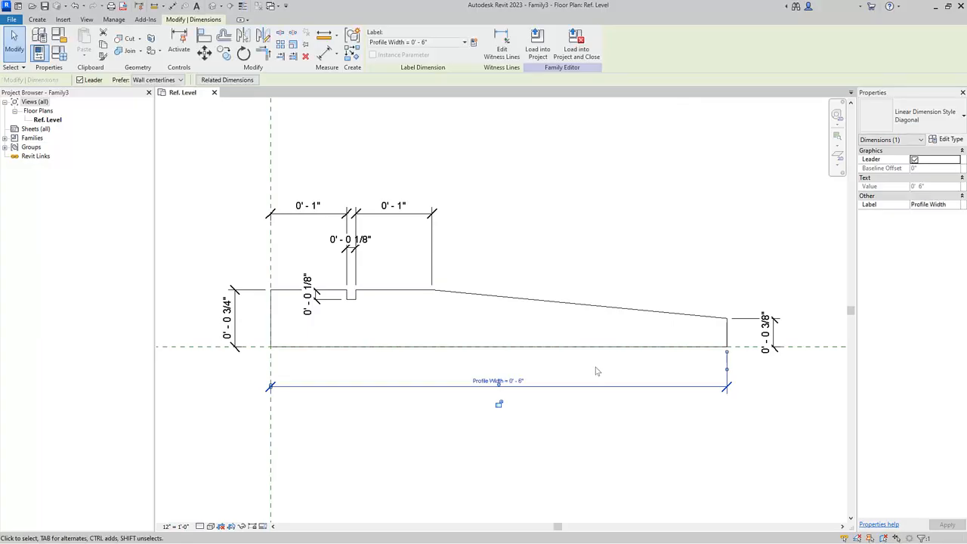
{"action": "left_click", "coordinate": [596, 370]}
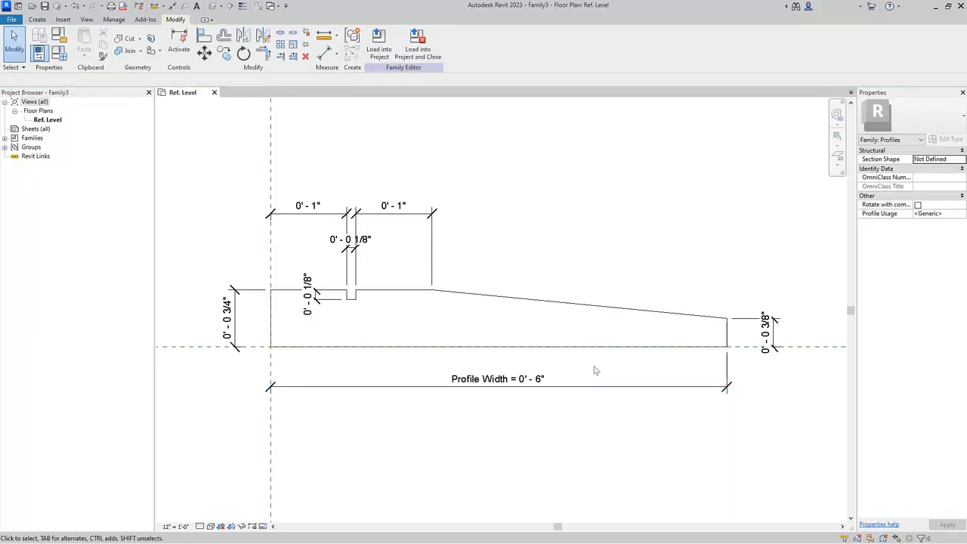
Label the left edge height dimension with a new family parameter named Profile Thickness
{"action": "left_click", "coordinate": [235, 321]}
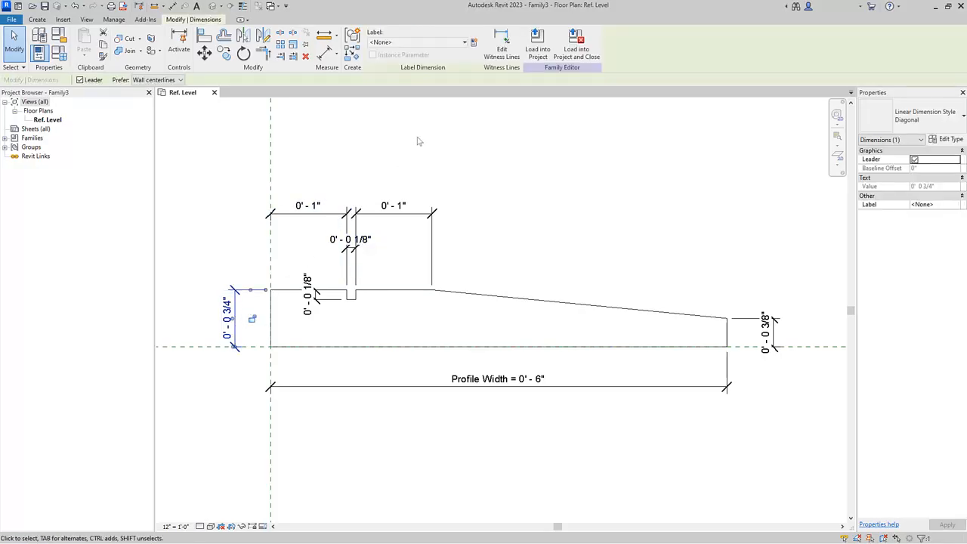
{"action": "left_click", "coordinate": [473, 43]}
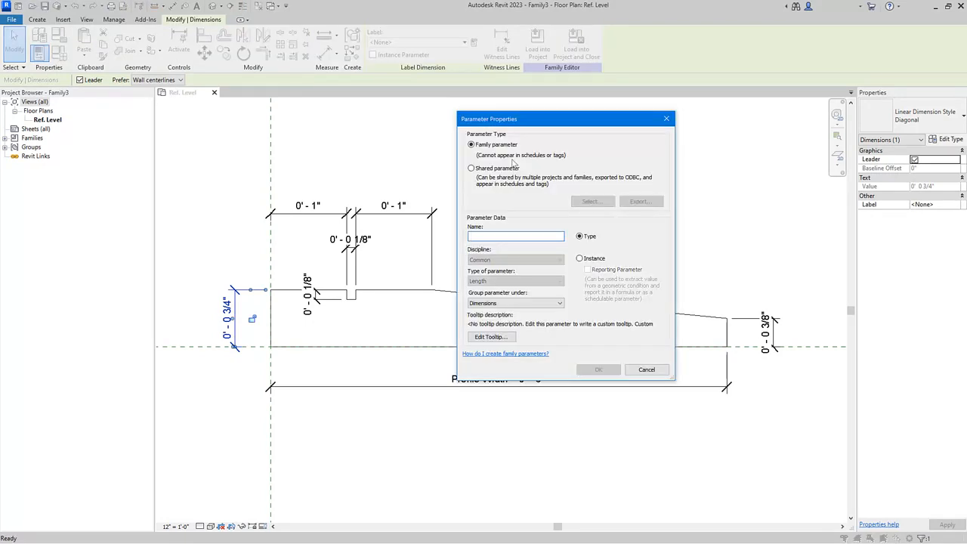
{"action": "type", "text": "Profile Thickness"}
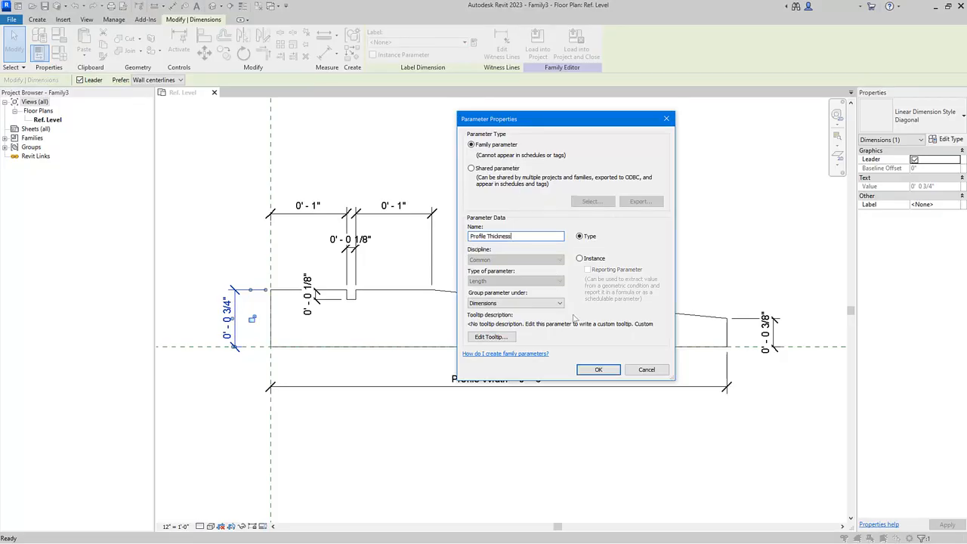
{"action": "left_click", "coordinate": [593, 370]}
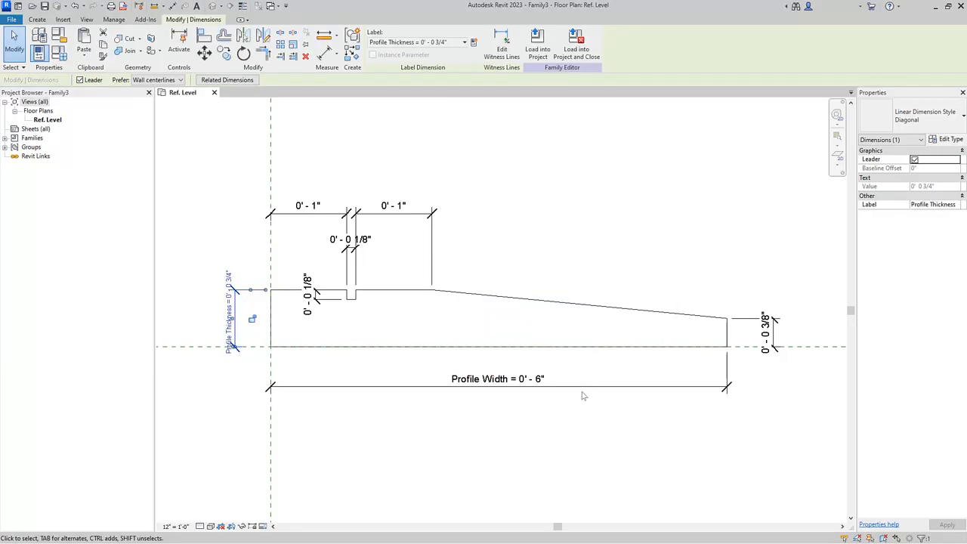
{"action": "left_click", "coordinate": [574, 424]}
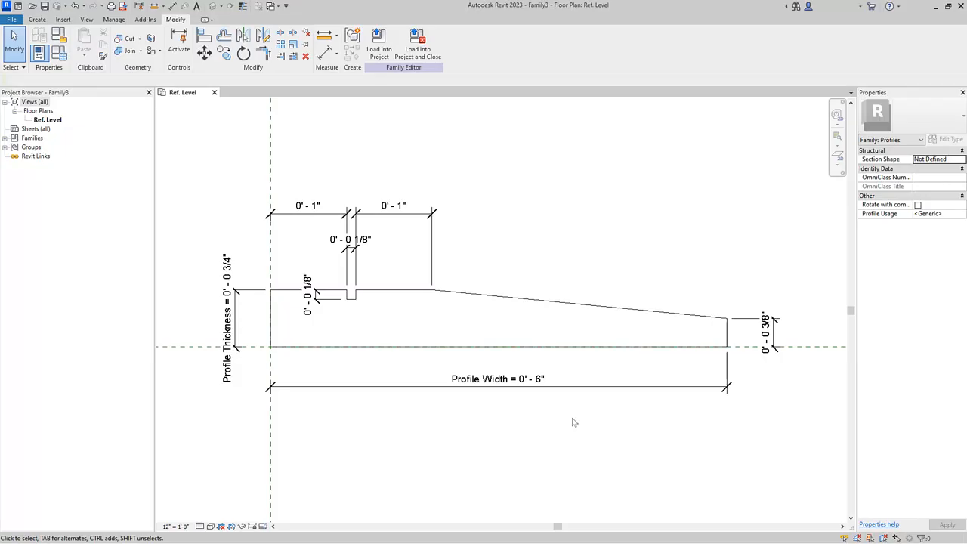
Label both the notch depth and notch width dimensions with one new family parameter named Rebate Size
{"action": "left_click", "coordinate": [311, 302]}
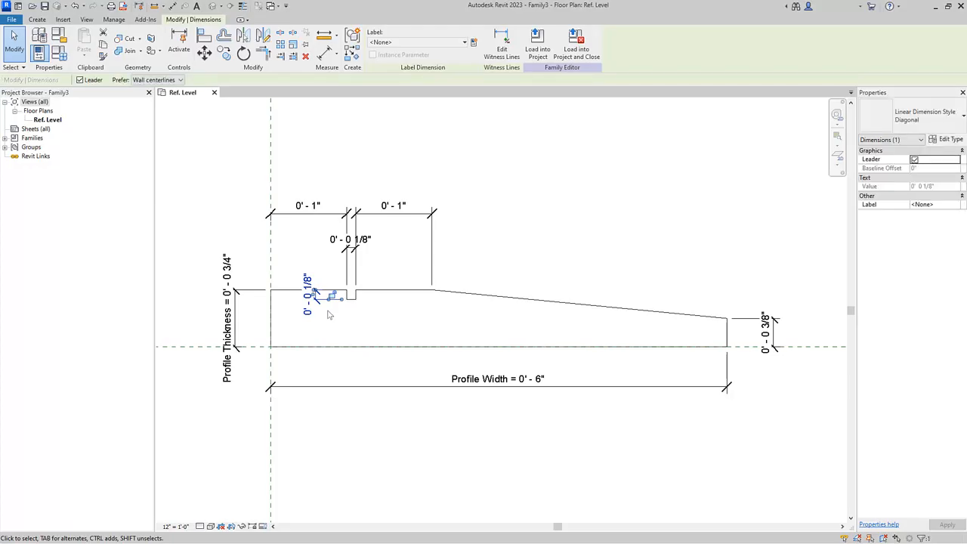
{"action": "left_click", "coordinate": [368, 245], "text": "ctrl"}
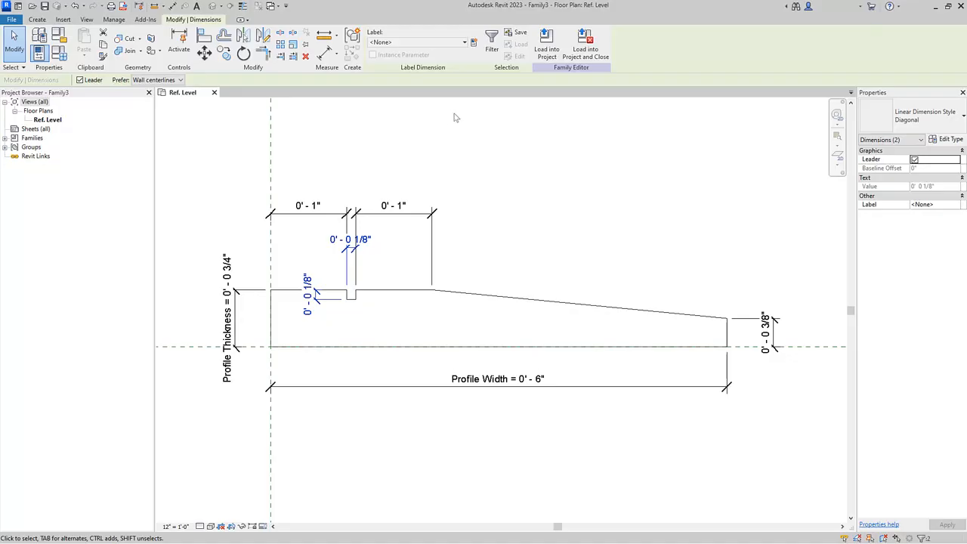
{"action": "left_click", "coordinate": [475, 42]}
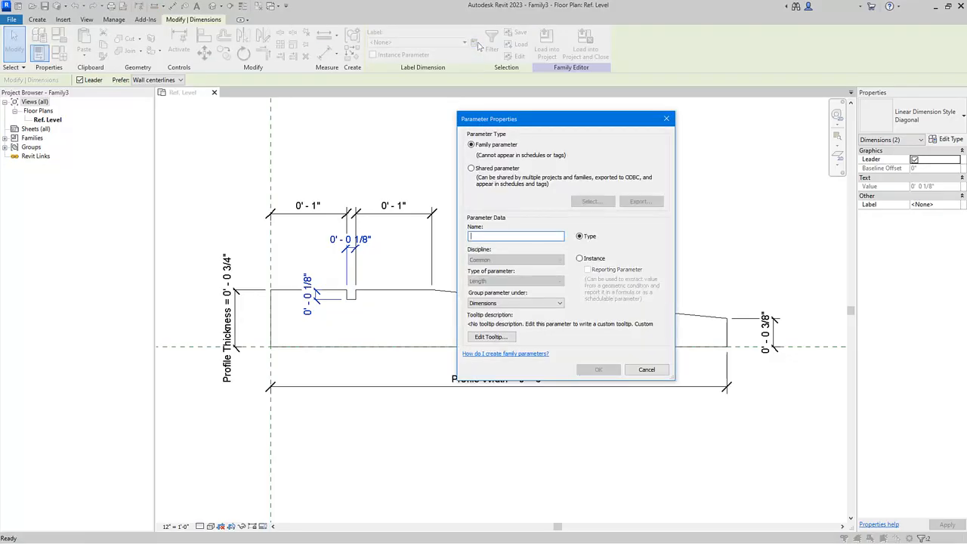
{"action": "type", "text": "Rebate Size"}
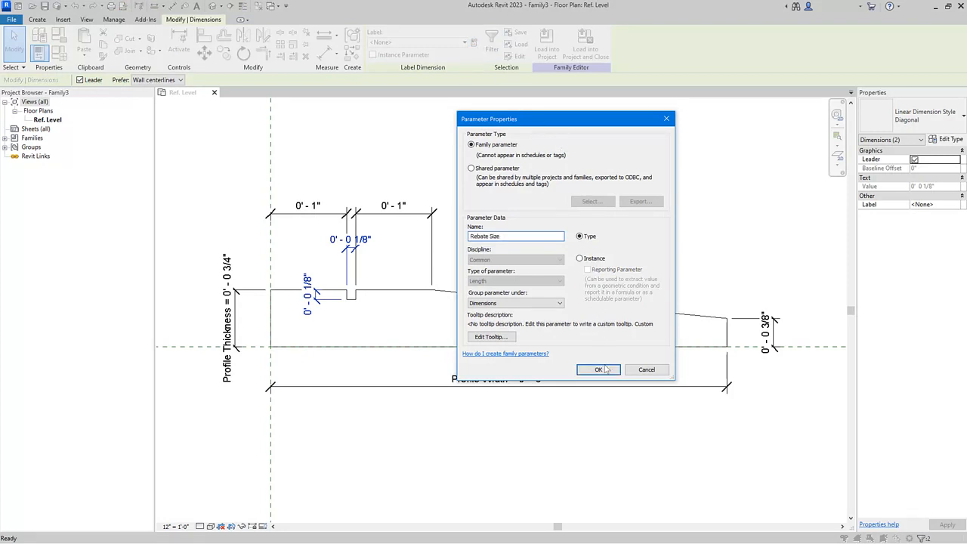
{"action": "left_click", "coordinate": [598, 369]}
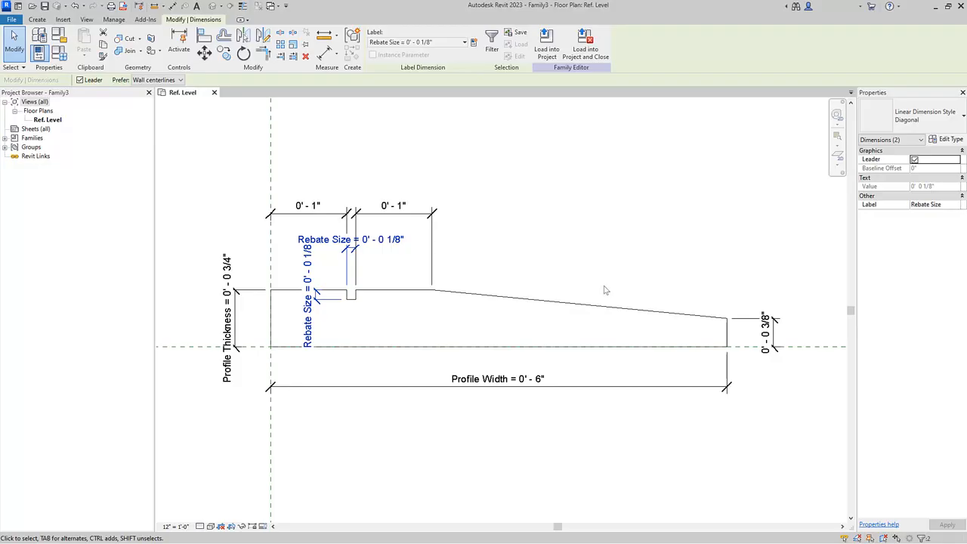
Lock the height dimension at the profile's right end
{"action": "left_click", "coordinate": [768, 327]}
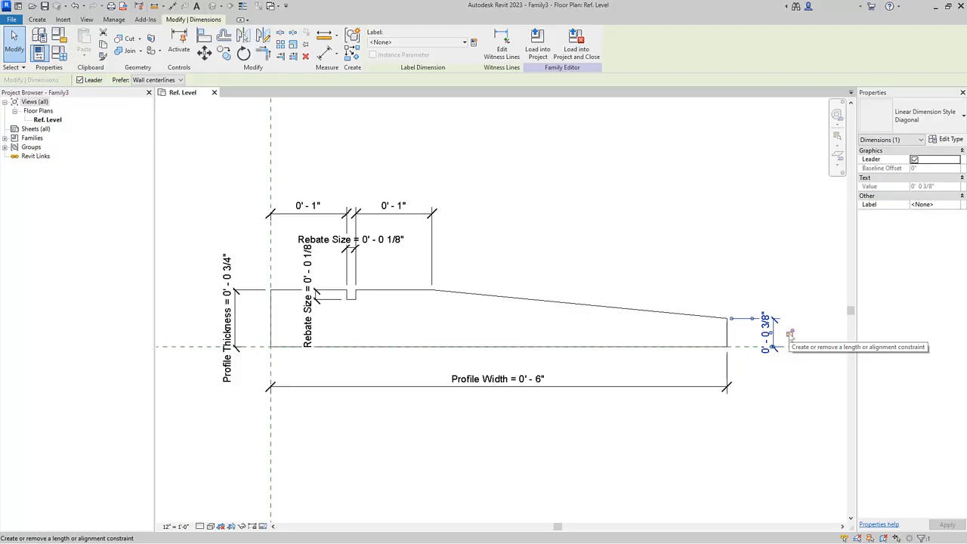
{"action": "left_click", "coordinate": [790, 333]}
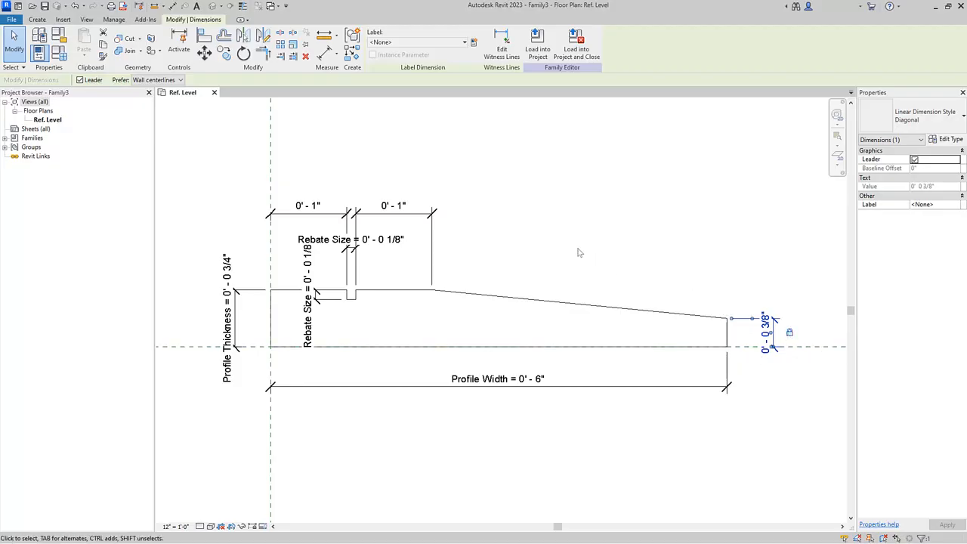
{"action": "left_click", "coordinate": [446, 218]}
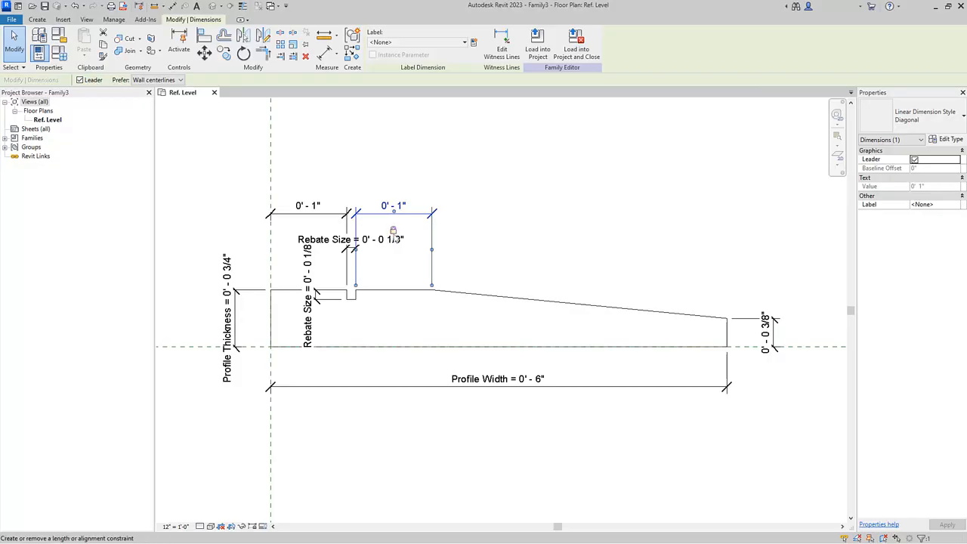
{"action": "left_click", "coordinate": [331, 217]}
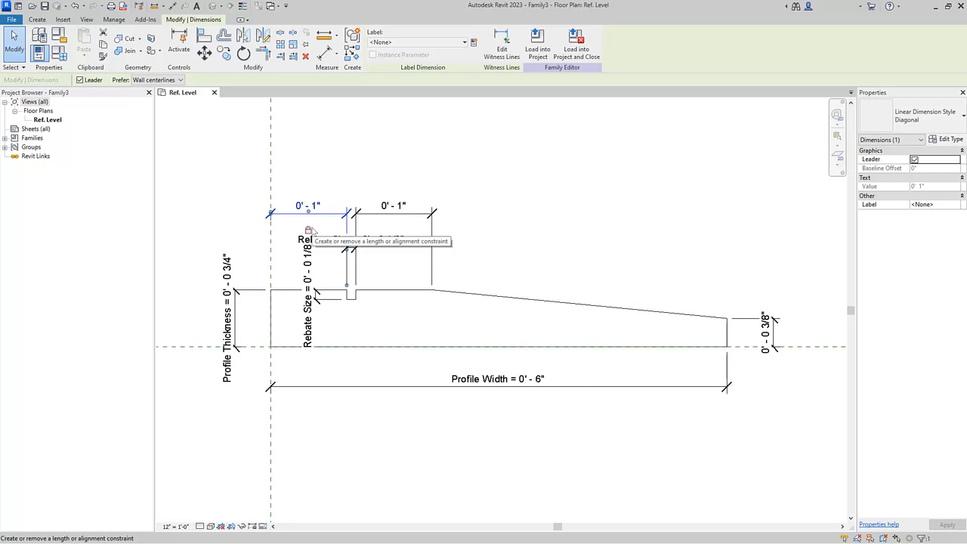
{"action": "left_click", "coordinate": [359, 184]}
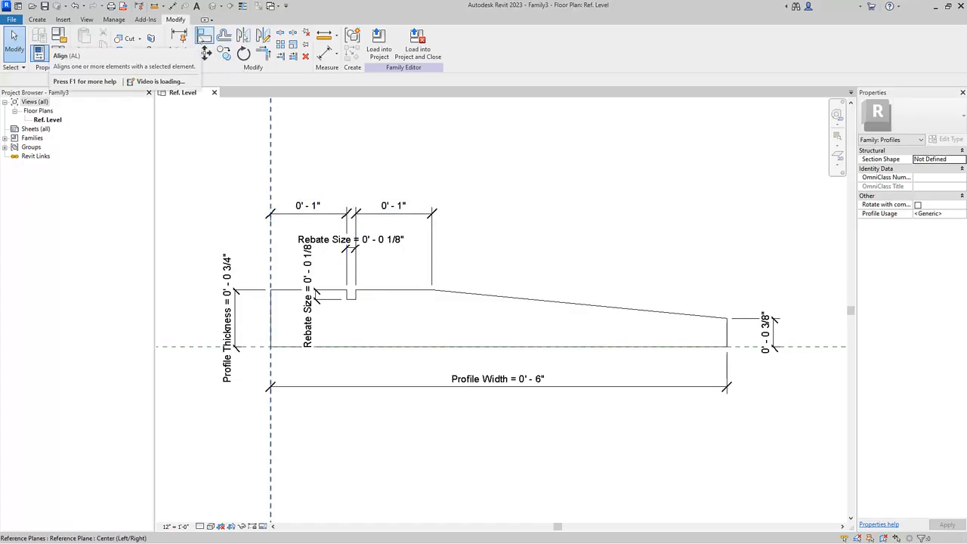
Align the top edge right of the notch with the top edge left of it and lock the alignment
{"action": "left_click", "coordinate": [204, 36]}
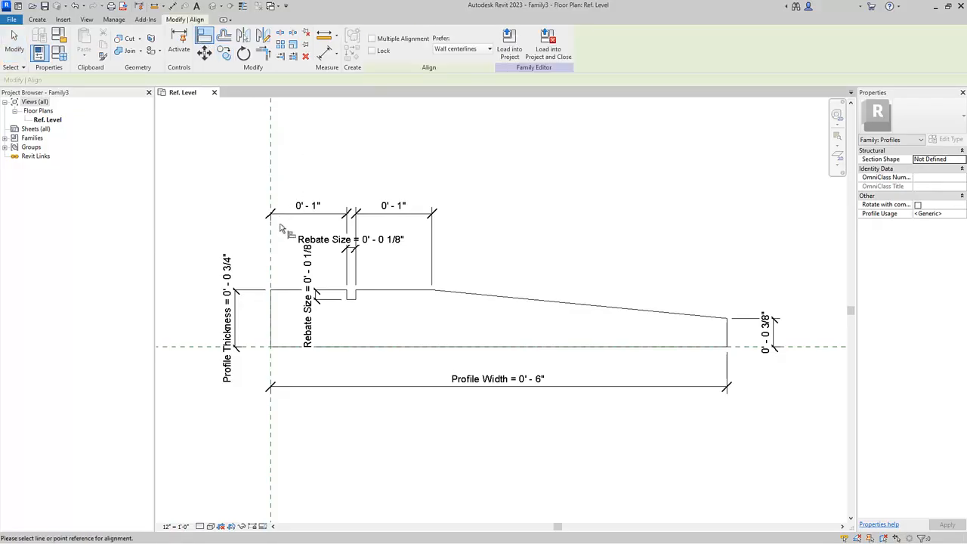
{"action": "left_click", "coordinate": [284, 291]}
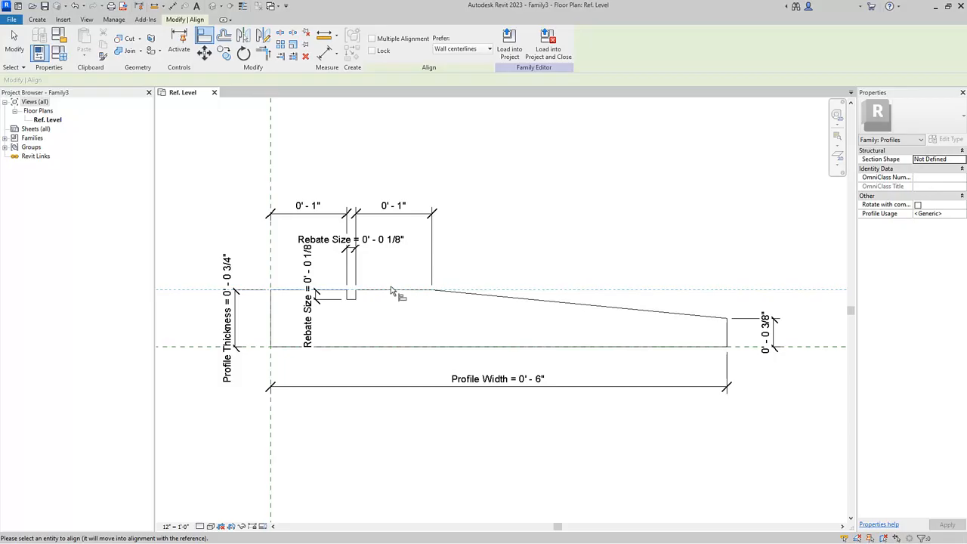
{"action": "left_click", "coordinate": [389, 310]}
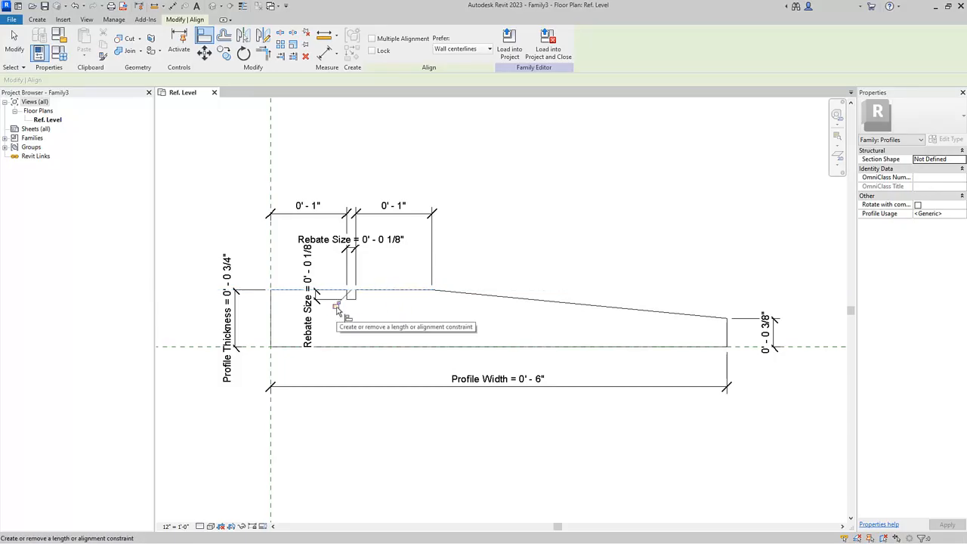
{"action": "left_click", "coordinate": [336, 305]}
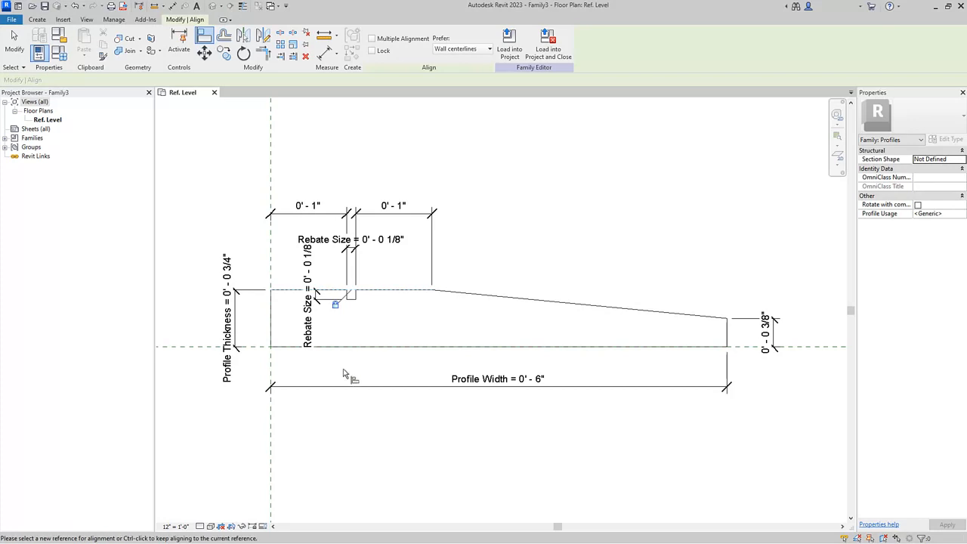
Open the family types and move Profile Width to the top of the parameter list
{"action": "left_click", "coordinate": [61, 55]}
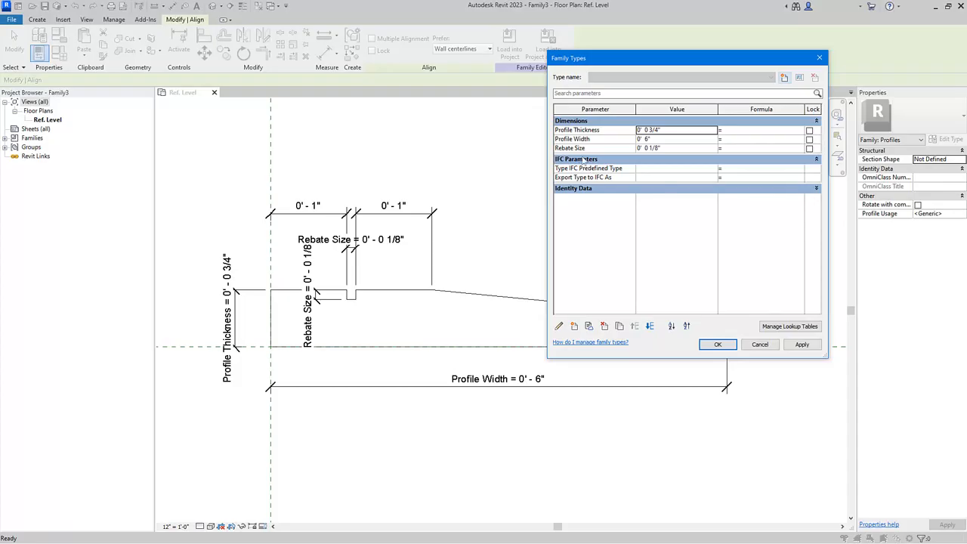
{"action": "left_click", "coordinate": [588, 140]}
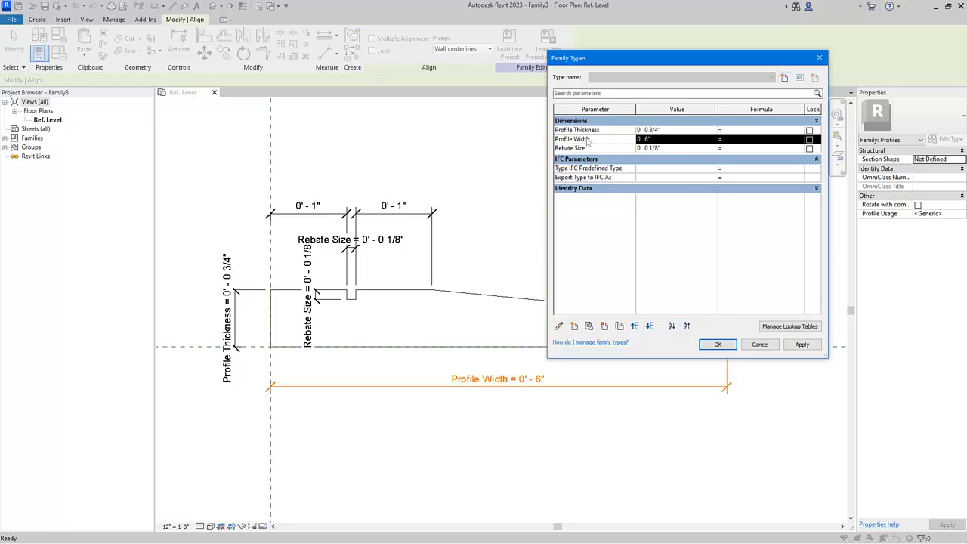
{"action": "left_click", "coordinate": [635, 327]}
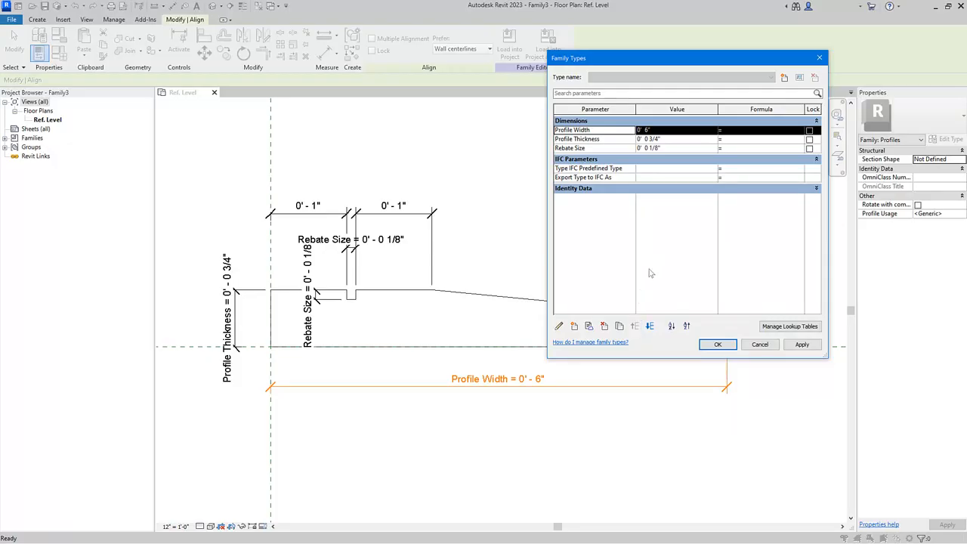
Set Profile Thickness to 1" and apply the change to flex the profile
{"action": "left_click", "coordinate": [670, 141]}
{"action": "type", "text": "1\""}
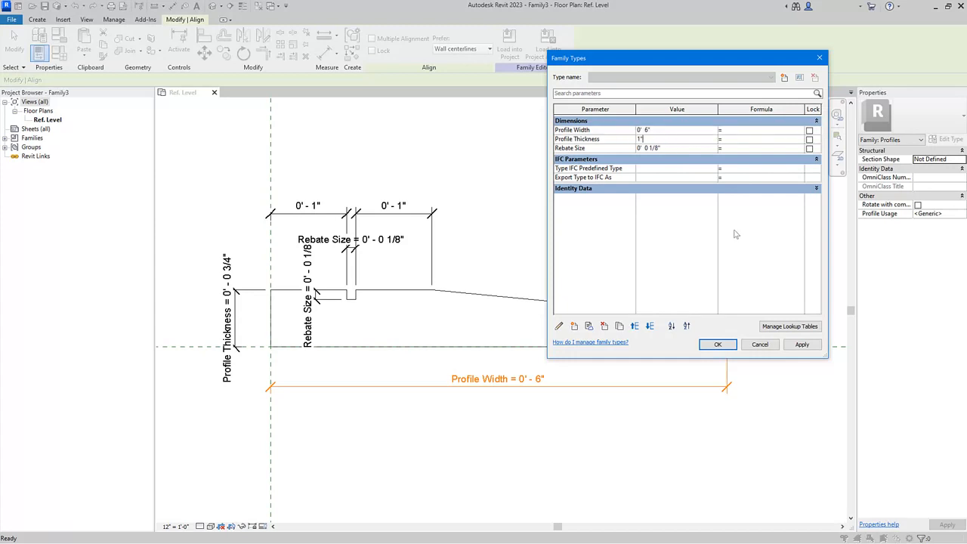
{"action": "left_click", "coordinate": [802, 345]}
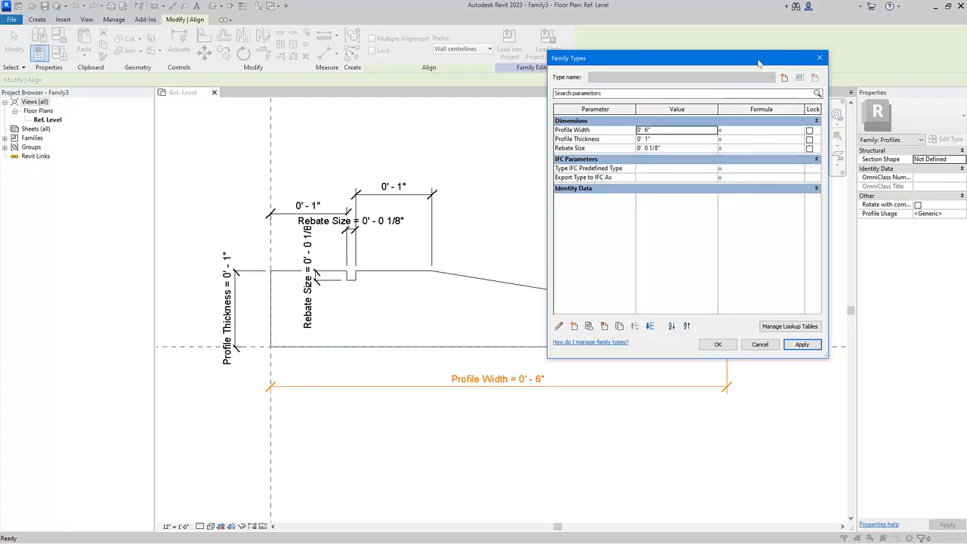
Set Profile Width to 0' 5" and apply it to flex the profile
{"action": "left_click_drag", "start_coordinate": [759, 64], "coordinate": [664, 36]}
{"action": "left_click", "coordinate": [575, 103]}
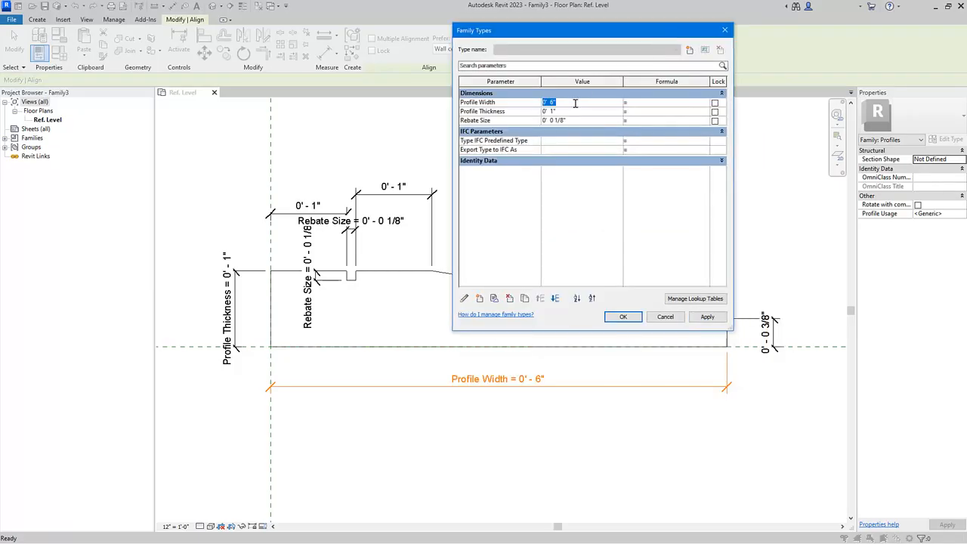
{"action": "type", "text": "0' 5\""}
{"action": "left_click", "coordinate": [716, 318]}
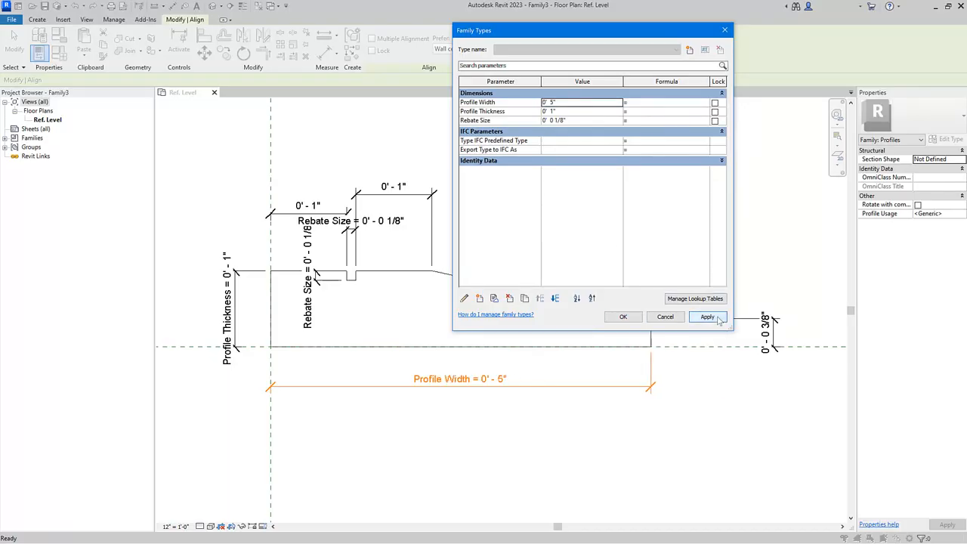
Set Rebate Size to 1/4" and apply the change
{"action": "mouse_move", "coordinate": [630, 31]}
{"action": "left_mouse_down"}
{"action": "mouse_move", "coordinate": [864, 43]}
{"action": "mouse_move", "coordinate": [701, 34]}
{"action": "left_mouse_up"}
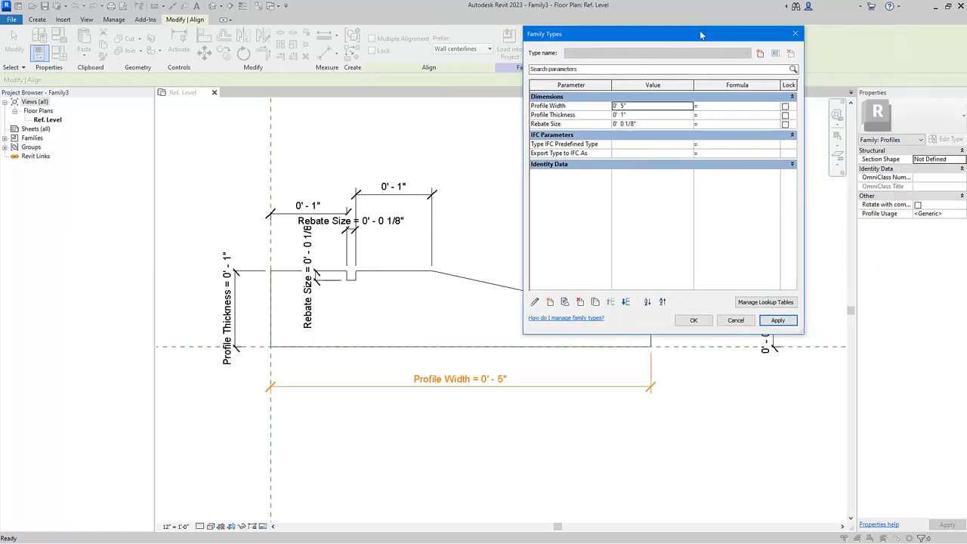
{"action": "left_click", "coordinate": [657, 126]}
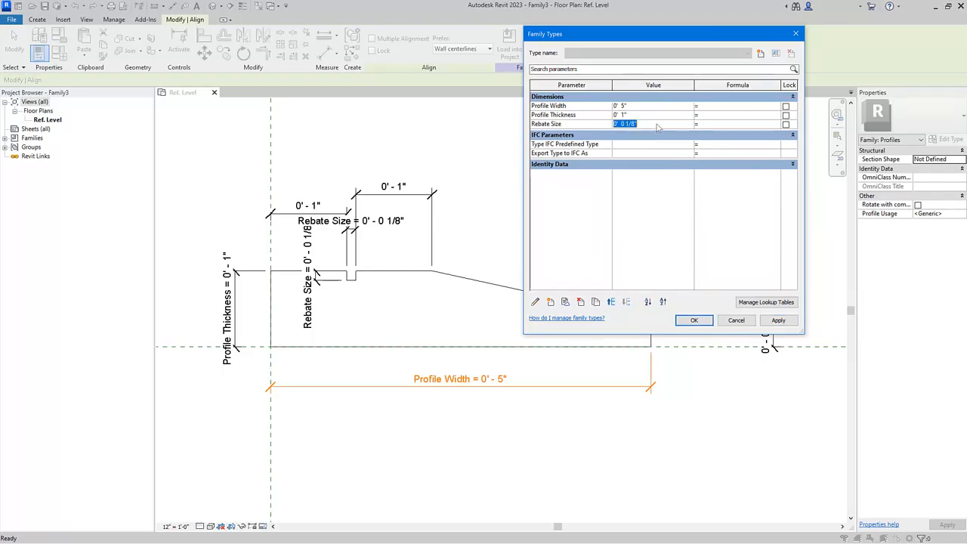
{"action": "type", "text": "1/4\""}
{"action": "left_click", "coordinate": [693, 242]}
{"action": "left_click", "coordinate": [784, 321]}
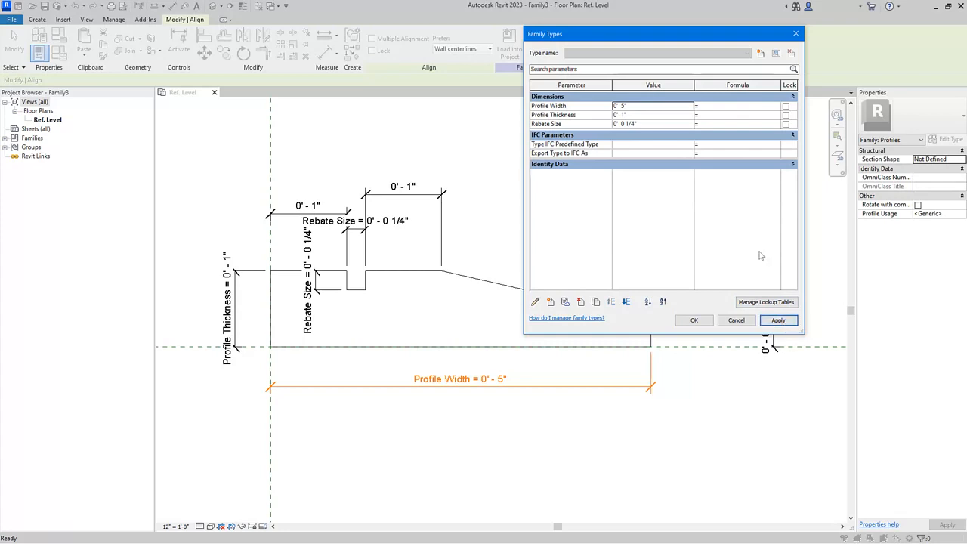
Create a new family type named 6" x 1" and set its Profile Width to 6"
{"action": "left_click", "coordinate": [765, 62]}
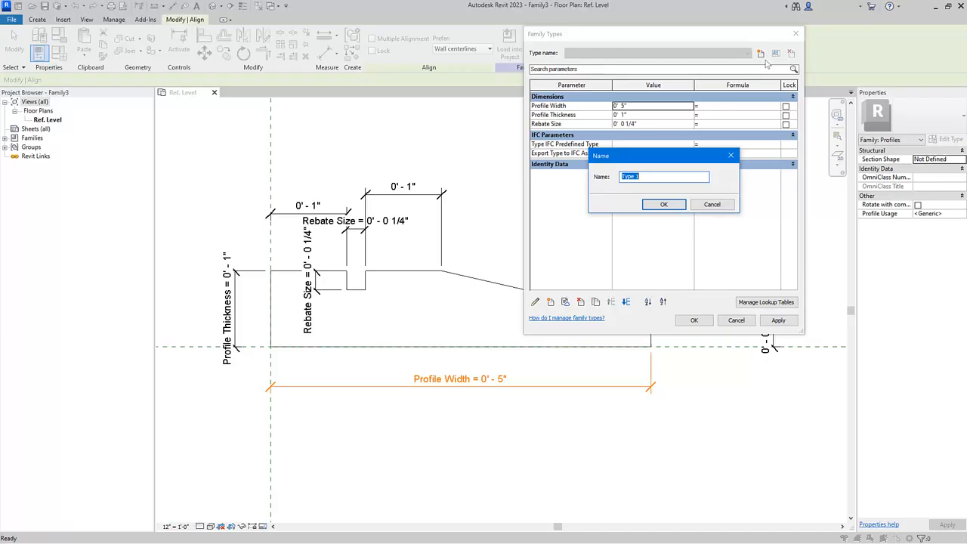
{"action": "type", "text": "6\" x 1\""}
{"action": "left_click", "coordinate": [656, 205]}
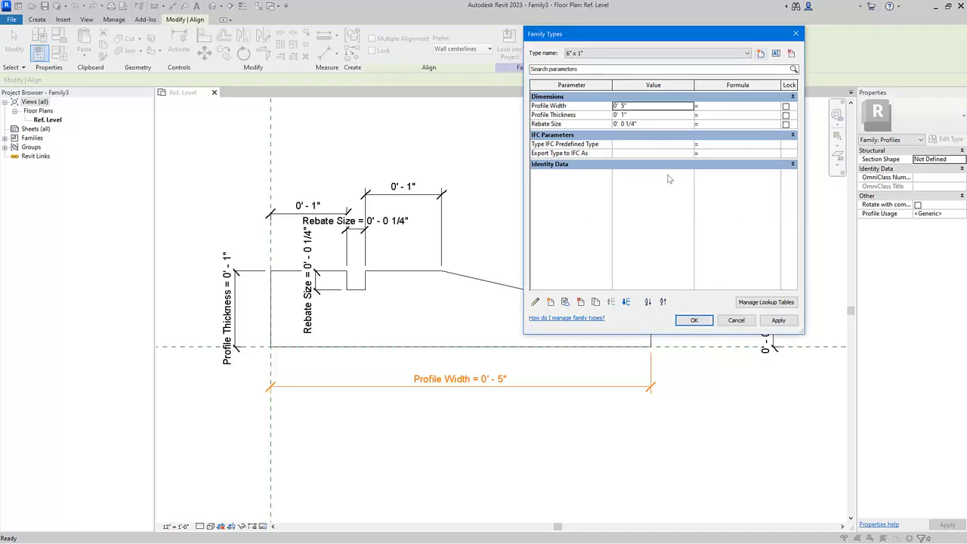
{"action": "left_click", "coordinate": [645, 106]}
{"action": "type", "text": "6\""}
Create a second type named 5" x 1/2" with Profile Width 5", Profile Thickness 1/2" and Rebate Size 1/8"
{"action": "left_click", "coordinate": [761, 54]}
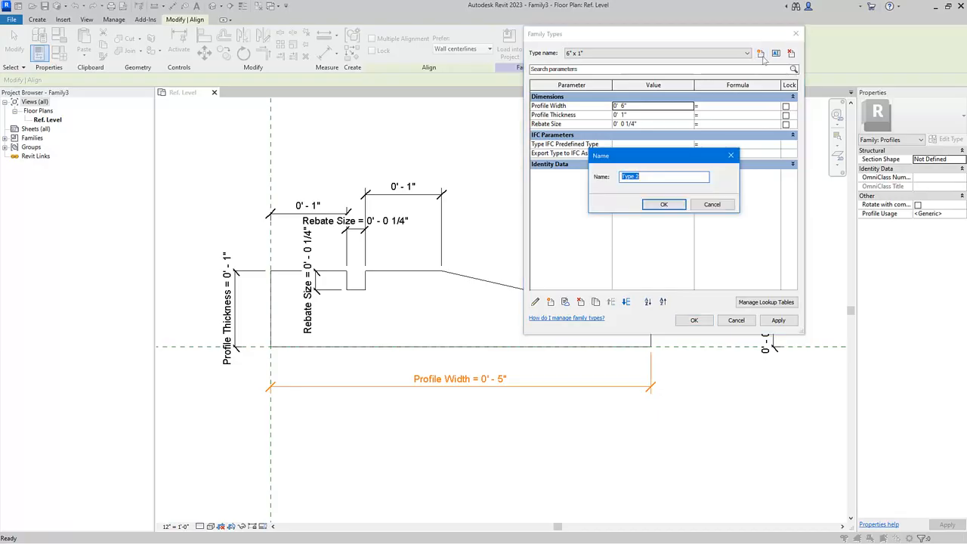
{"action": "type", "text": "5\" x 1/2\""}
{"action": "left_click", "coordinate": [665, 204]}
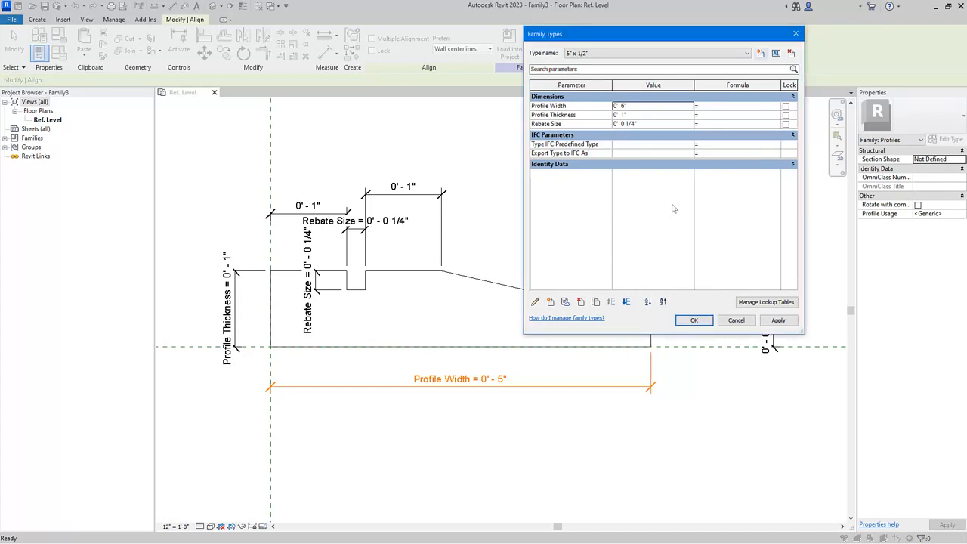
{"action": "left_click", "coordinate": [640, 107]}
{"action": "type", "text": "5"}
{"action": "left_click", "coordinate": [640, 115]}
{"action": "type", "text": "1/2"}
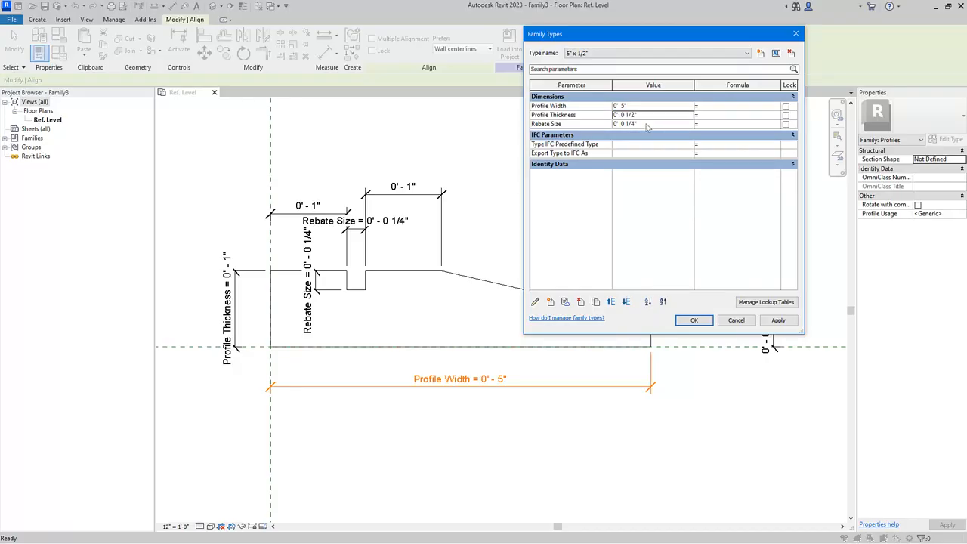
{"action": "left_click", "coordinate": [647, 124]}
{"action": "type", "text": "1/8"}
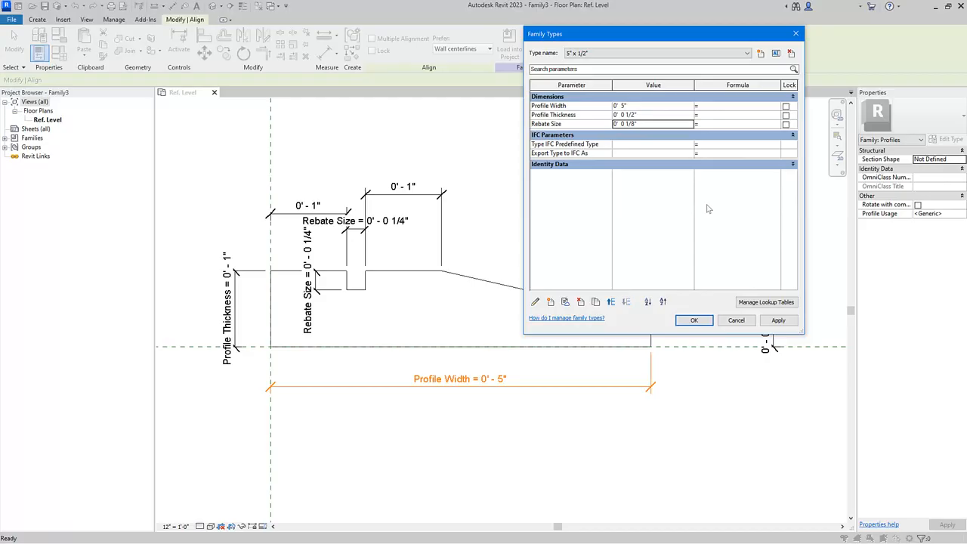
Switch between the 6" x 1" and 5" x 1/2" types, applying each to flex the profile, then close the dialog
{"action": "left_click_drag", "start_coordinate": [721, 37], "coordinate": [863, 41]}
{"action": "left_click", "coordinate": [868, 57]}
{"action": "left_click", "coordinate": [758, 72]}
{"action": "left_click", "coordinate": [910, 323]}
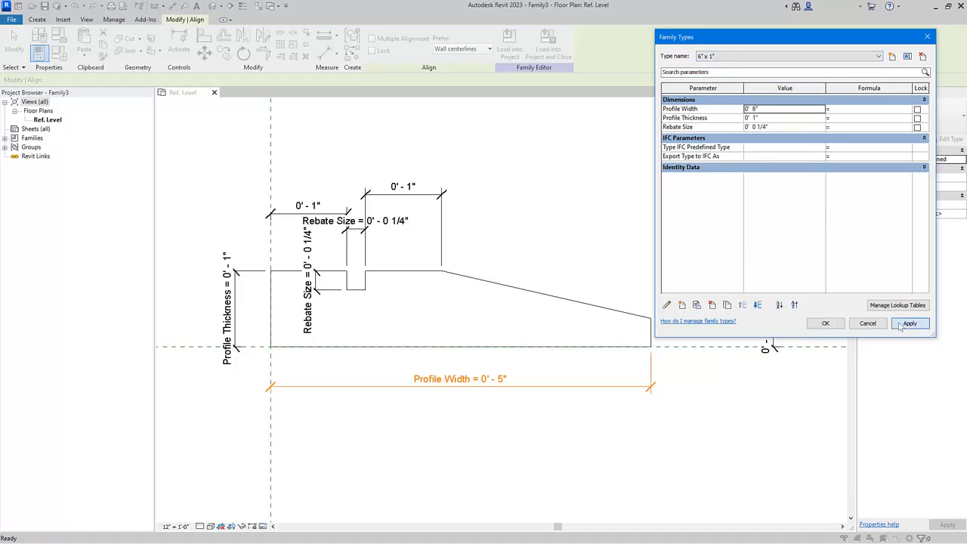
{"action": "left_click", "coordinate": [744, 57]}
{"action": "left_click", "coordinate": [743, 66]}
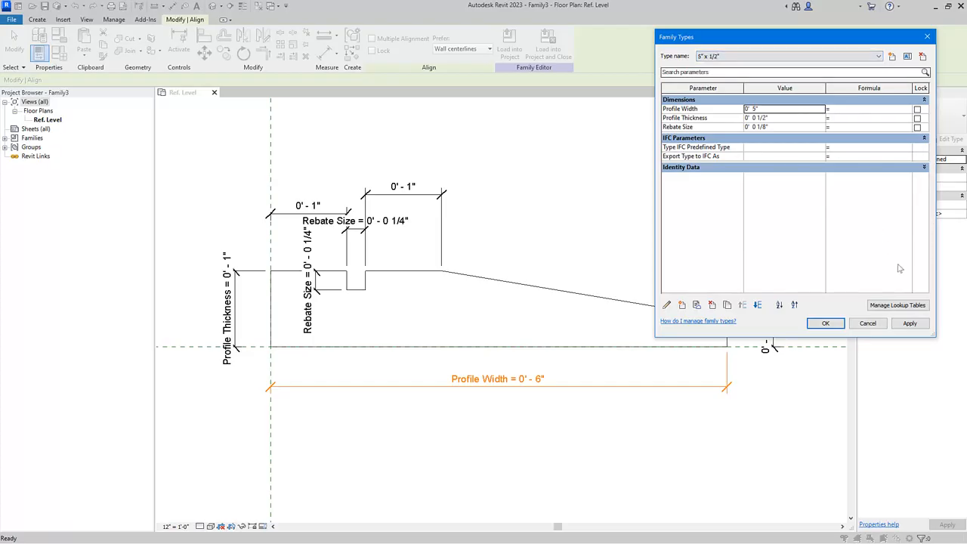
{"action": "left_click", "coordinate": [910, 323]}
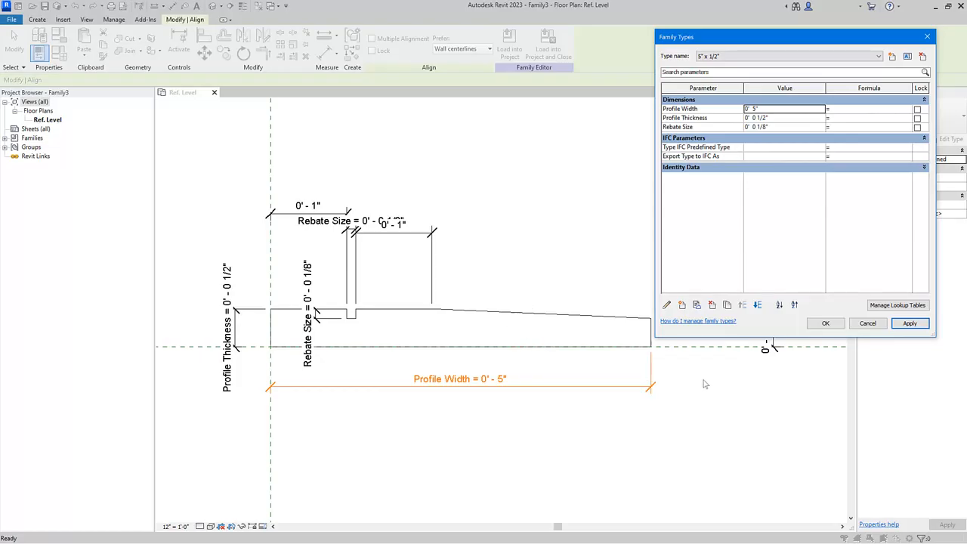
{"action": "left_click", "coordinate": [826, 323]}
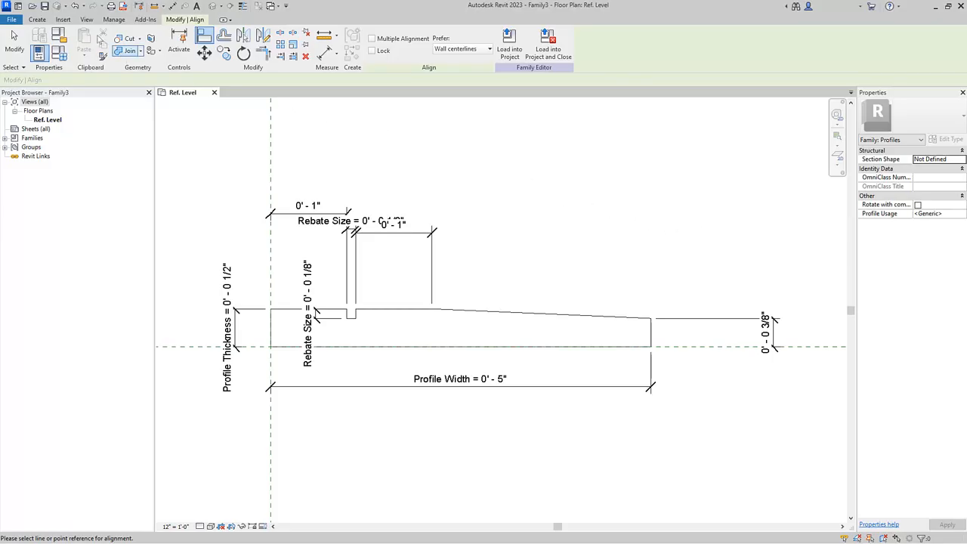
Hide all annotation categories in the view's visibility/graphics overrides
{"action": "left_click", "coordinate": [81, 20]}
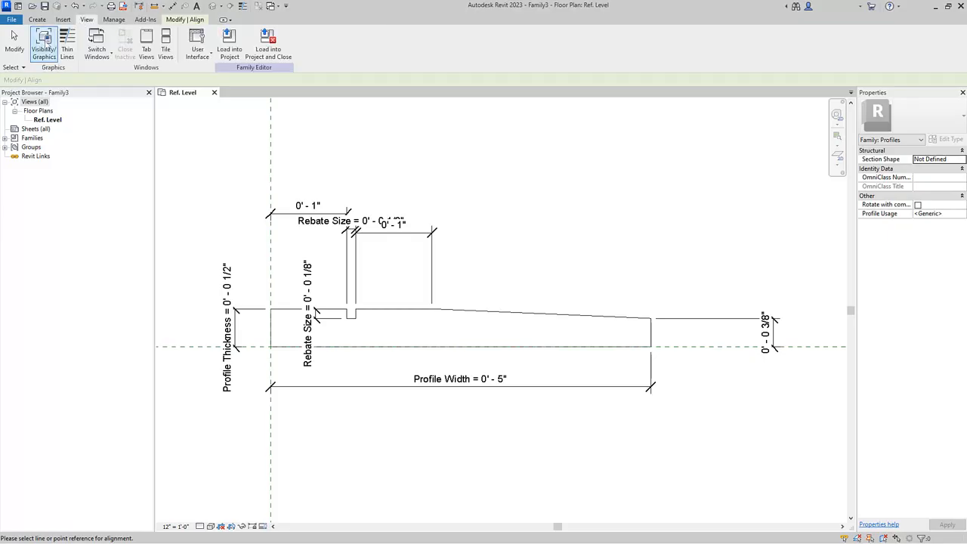
{"action": "left_click", "coordinate": [46, 43]}
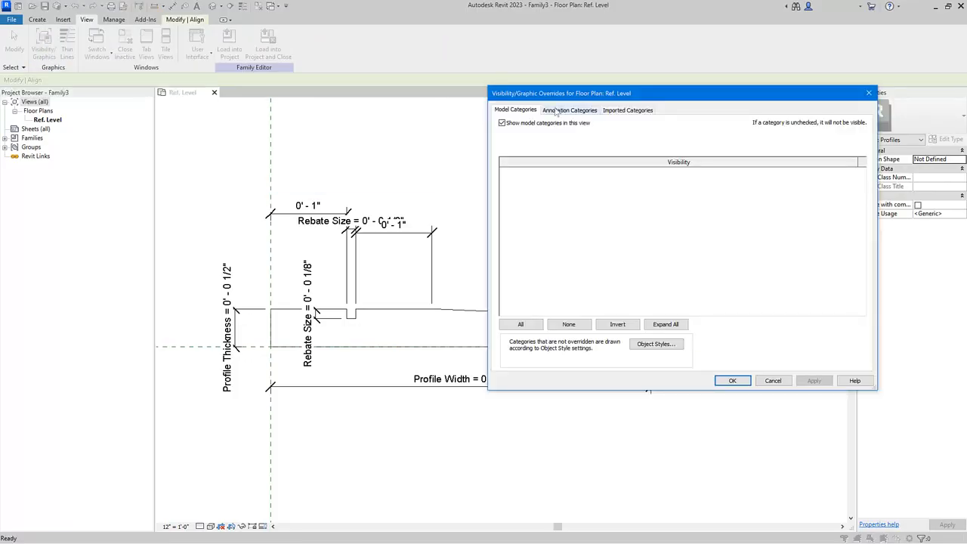
{"action": "left_click", "coordinate": [556, 110]}
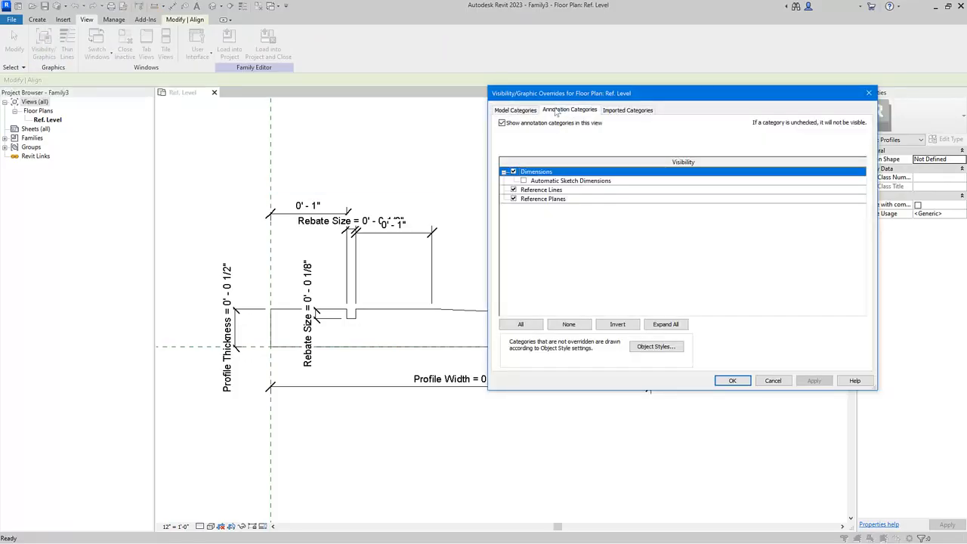
{"action": "left_click", "coordinate": [503, 123]}
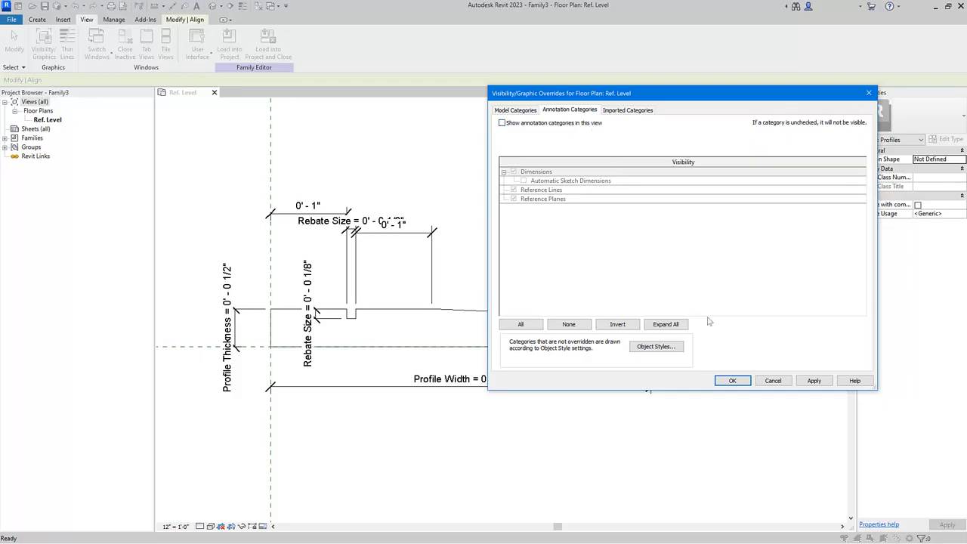
{"action": "left_click", "coordinate": [732, 380]}
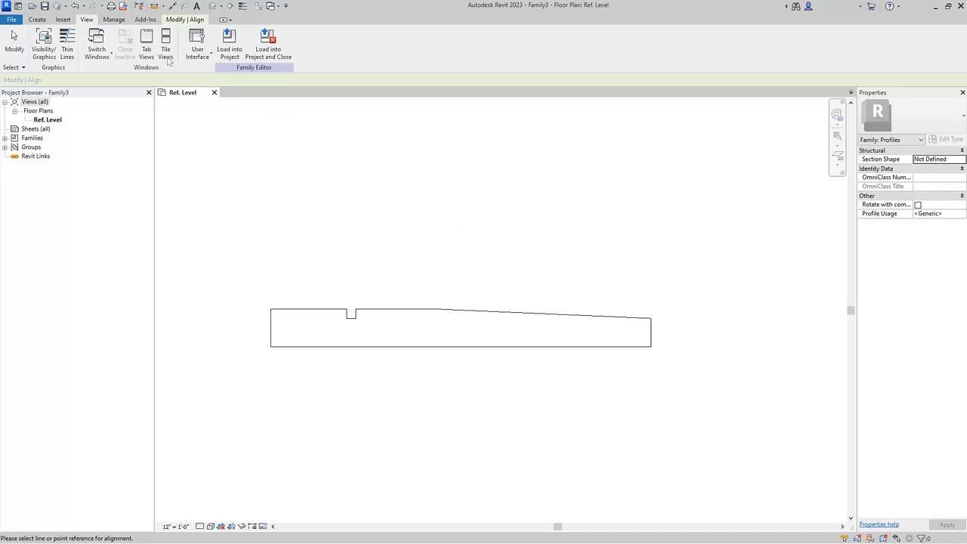
Save the family as Timber Moulding Profile
{"action": "left_click", "coordinate": [44, 6]}
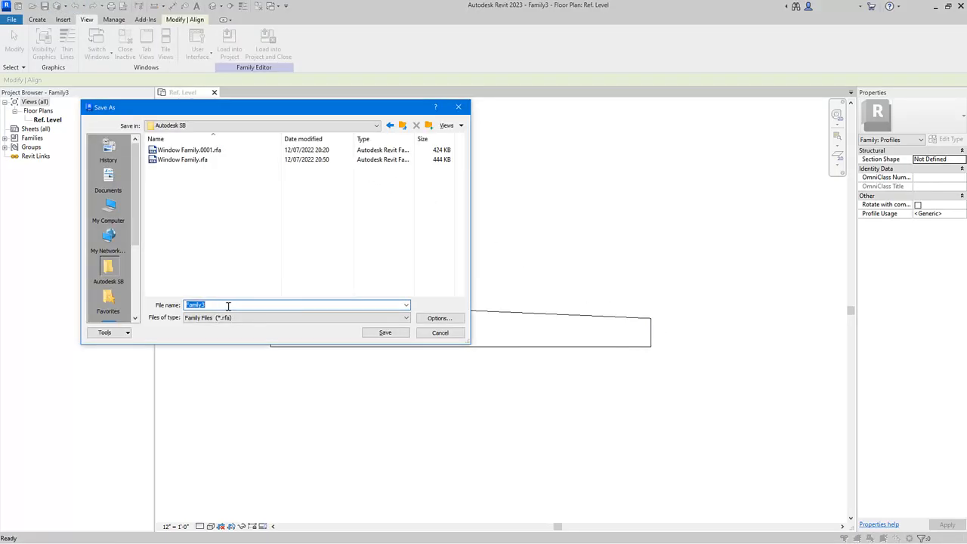
{"action": "type", "text": "Timber Moulding Profile"}
{"action": "left_click", "coordinate": [387, 334]}
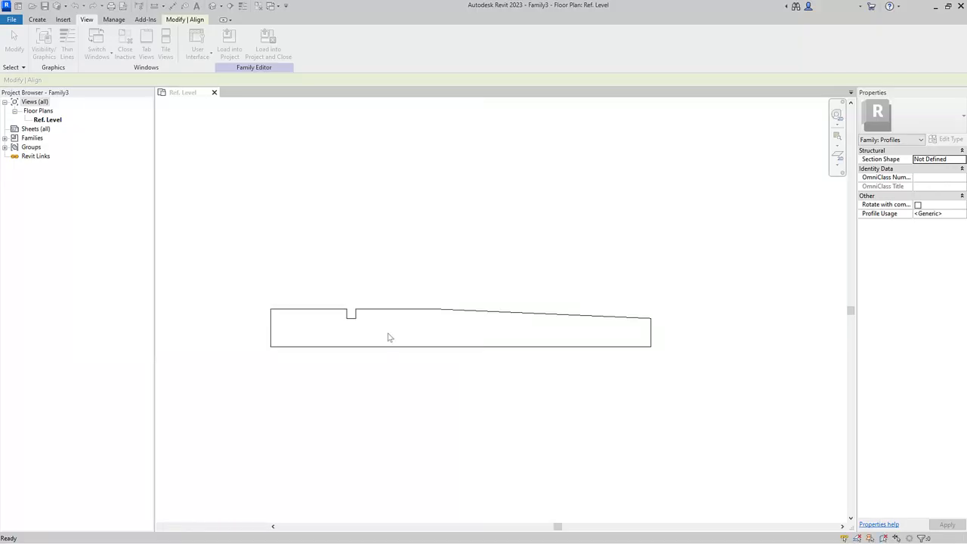